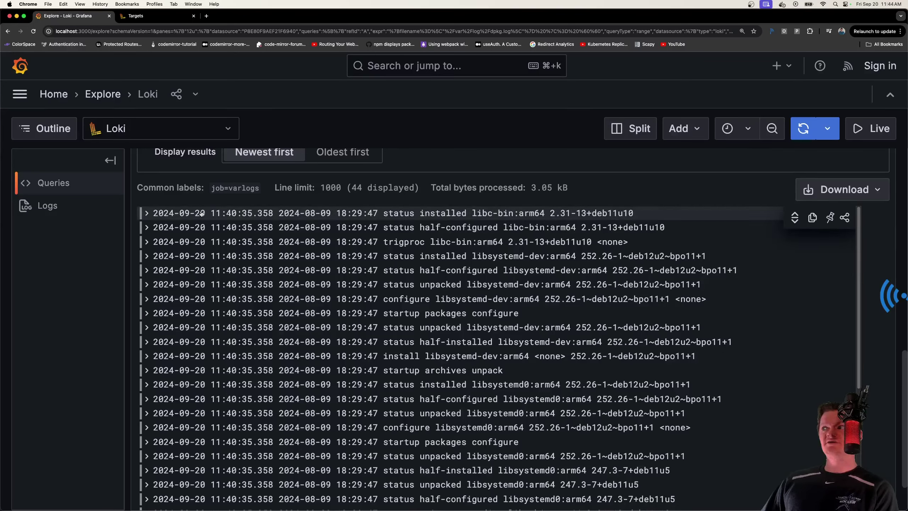
# - Switch the Loki filename label filter from dpkg.log to /var/log/access.log
pyautogui.moveTo(198, 213); pyautogui.dragTo(337, 260)
pyautogui.scroll(15, 340, 258)
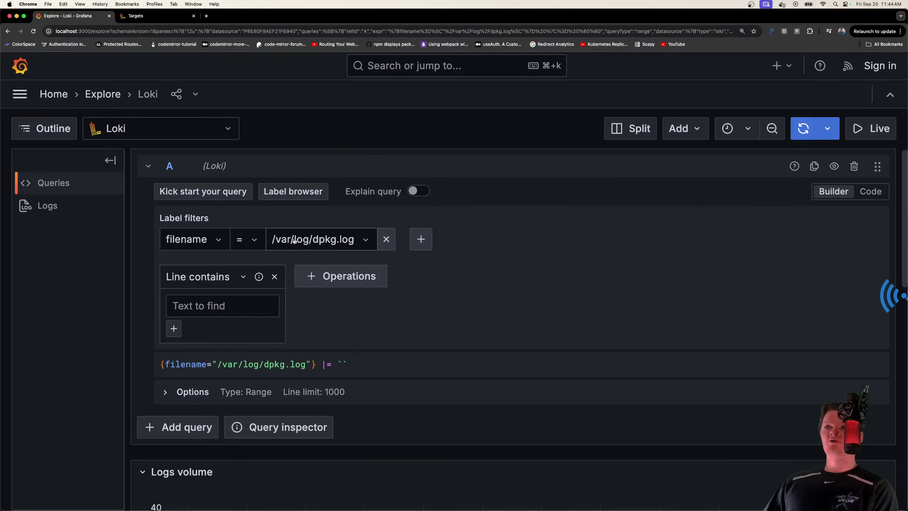
pyautogui.click(316, 239)
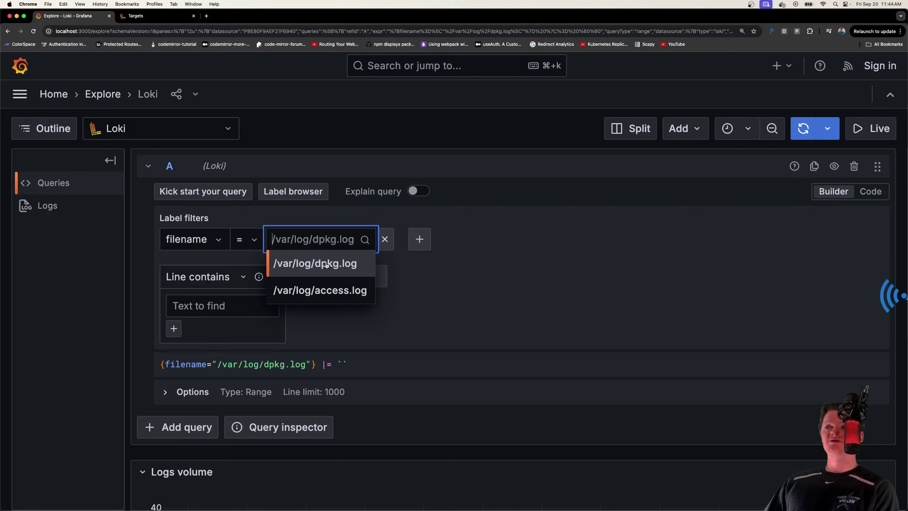
pyautogui.click(331, 291)
# - Run the query and inspect the single returned log line 'hi how are you'
pyautogui.click(802, 128)
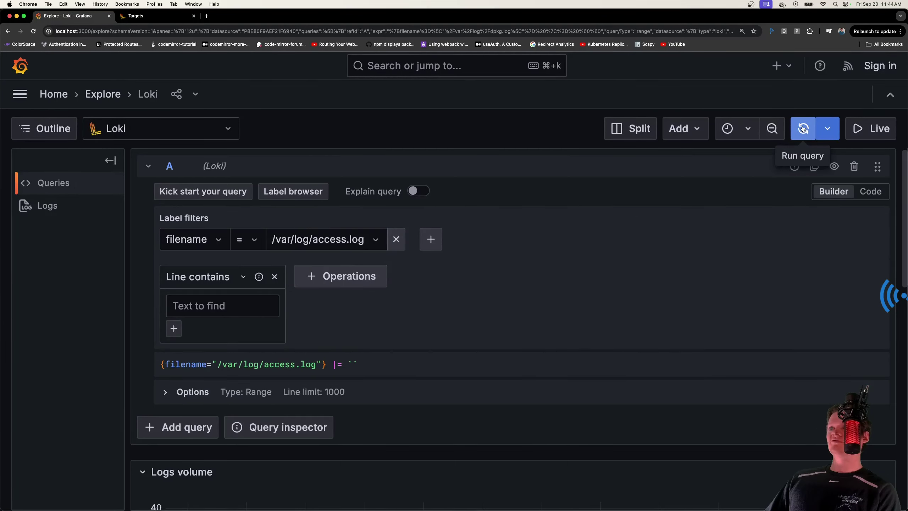
pyautogui.scroll(-8, 429, 322)
pyautogui.moveTo(352, 466); pyautogui.dragTo(286, 469)
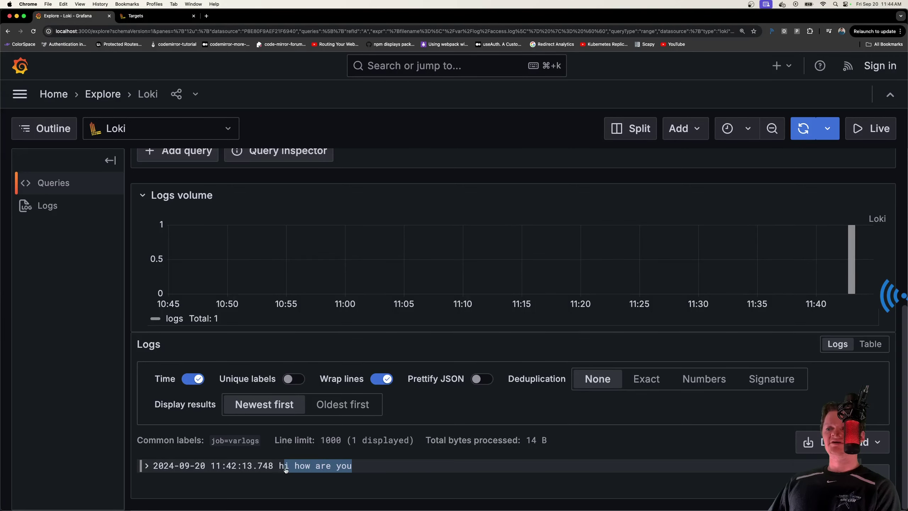
pyautogui.click(258, 477)
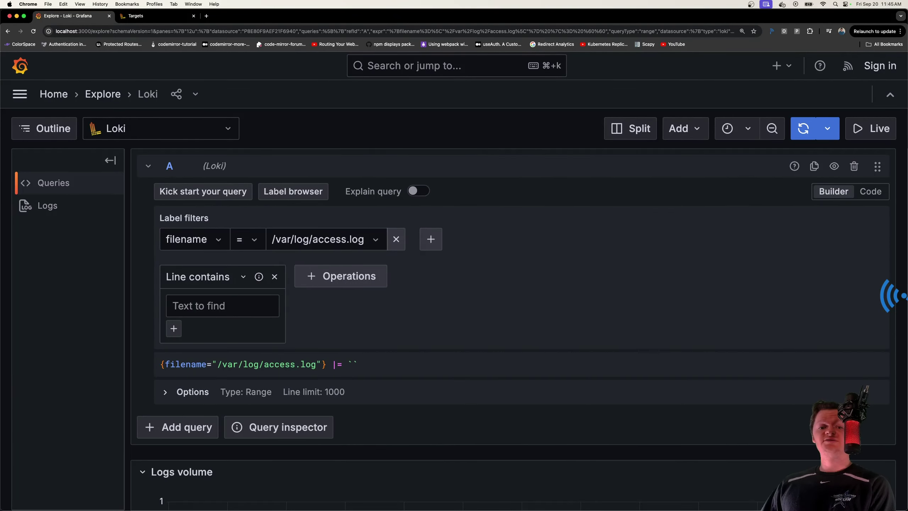
# - Reload Promtail's Targets page and review the scraped paths and positions for access.log and dpkg.log
pyautogui.click(152, 17)
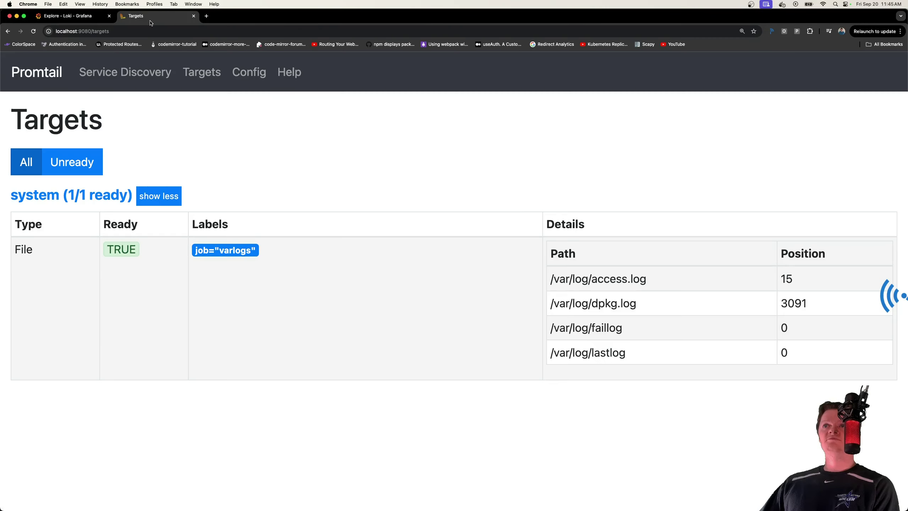
pyautogui.click(33, 32)
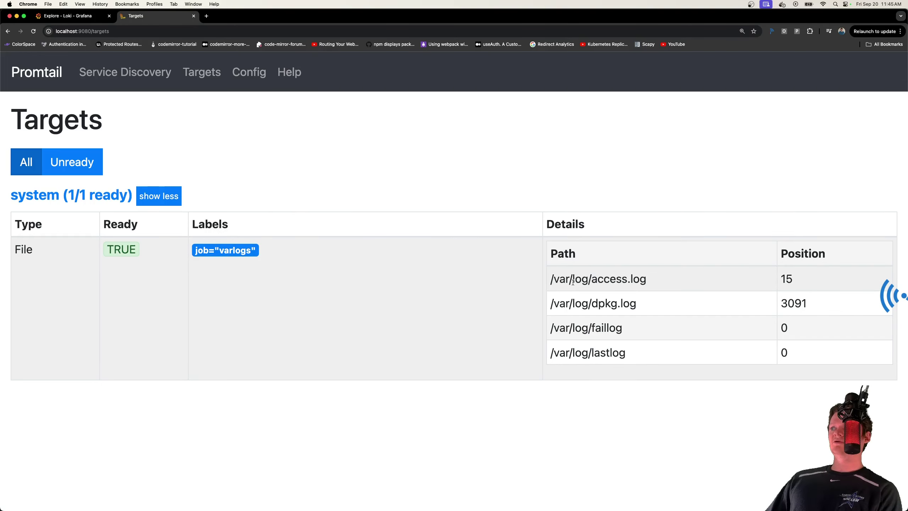
pyautogui.moveTo(551, 279); pyautogui.dragTo(613, 349)
pyautogui.click(614, 348)
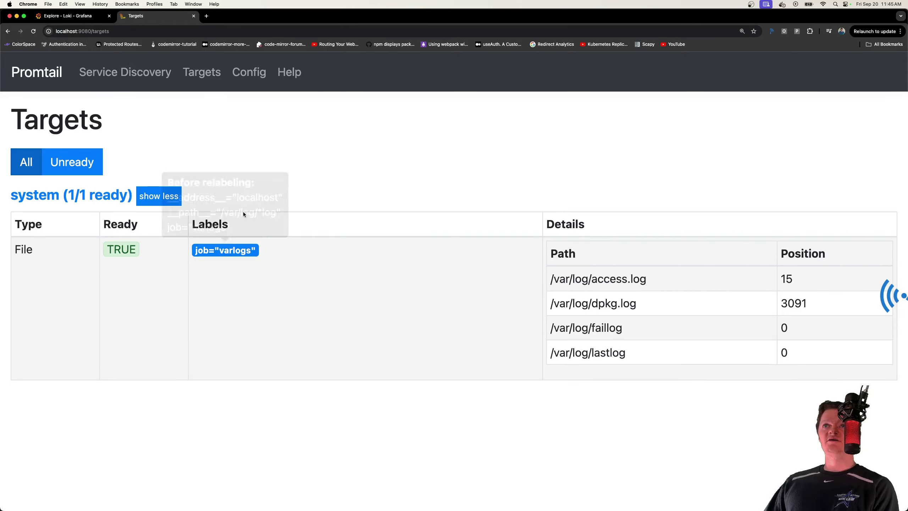
# - Go back to Grafana Explore and scroll through the access.log query and its one-line result
pyautogui.click(71, 15)
pyautogui.scroll(-5, 341, 307)
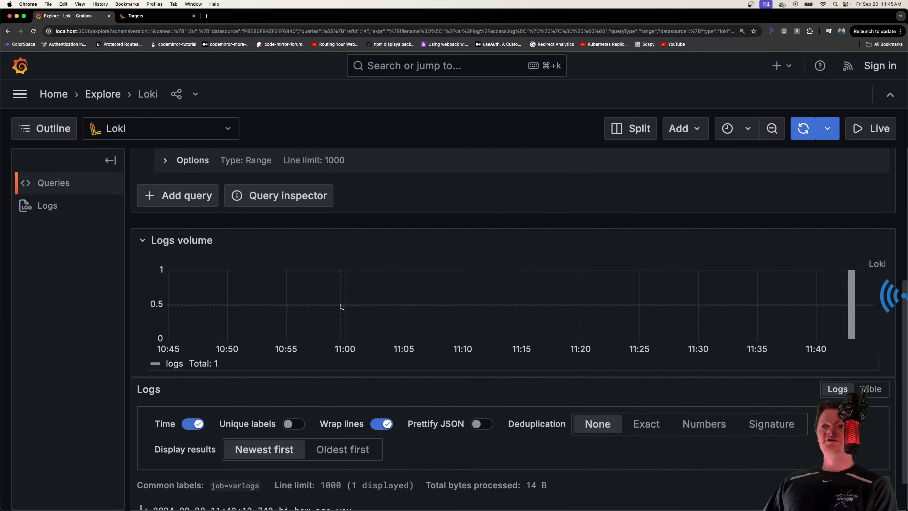
pyautogui.scroll(6, 341, 299)
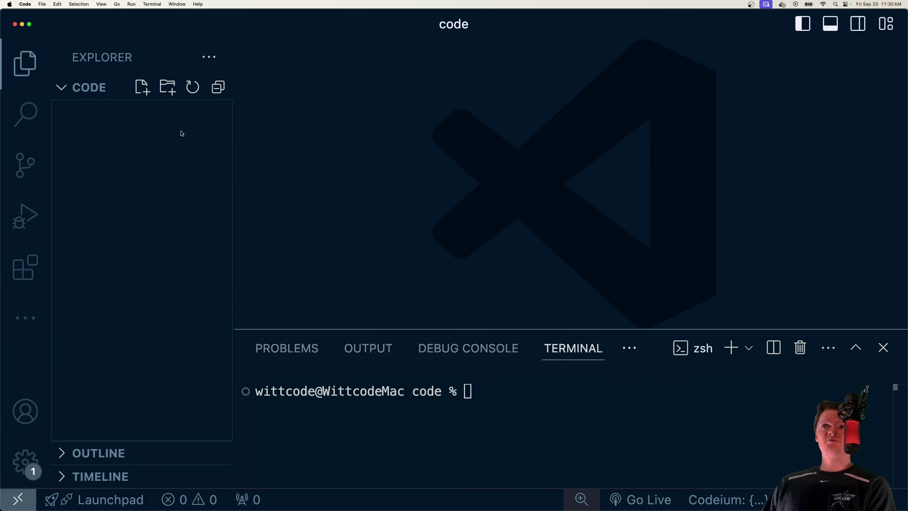
# - Create a .env file in the project root, paste the environment variables and save it
pyautogui.click(142, 87)
pyautogui.write('.env')
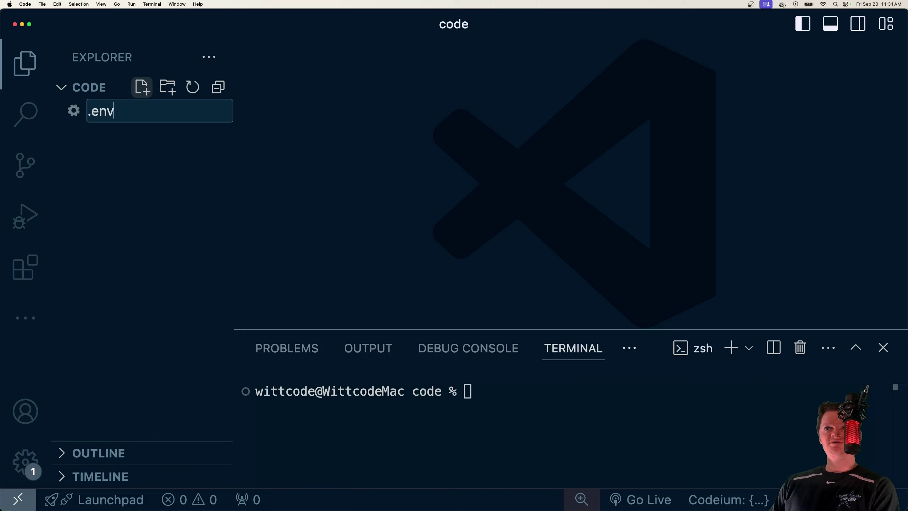
pyautogui.press('Return')
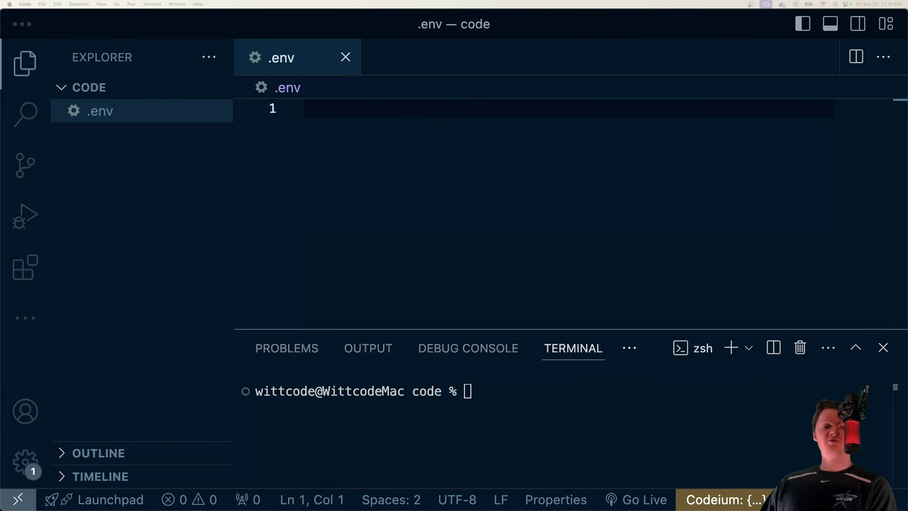
pyautogui.click(381, 199)
pyautogui.press('super+v')
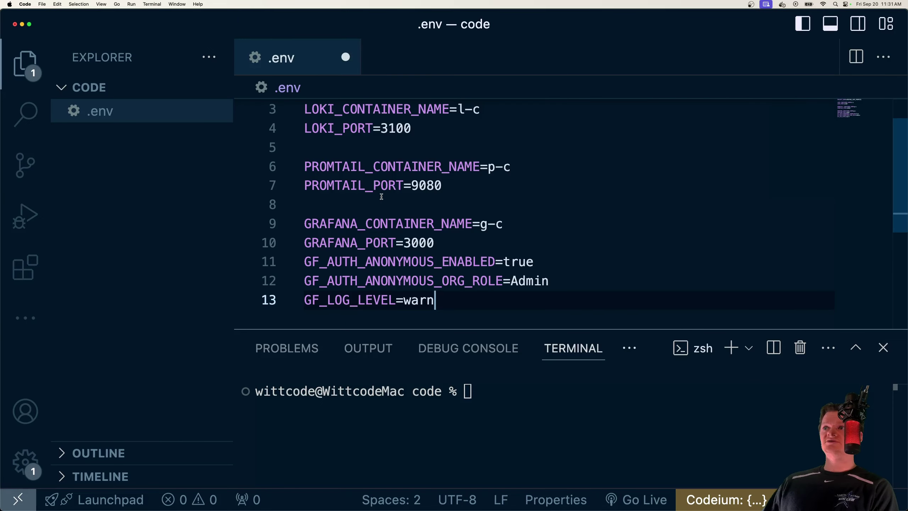
pyautogui.press('super+s')
# - Review the project name GRAFANA_LOKI_PROMTAIL and the Loki, Promtail and Grafana container names
pyautogui.moveTo(359, 326); pyautogui.dragTo(358, 345)
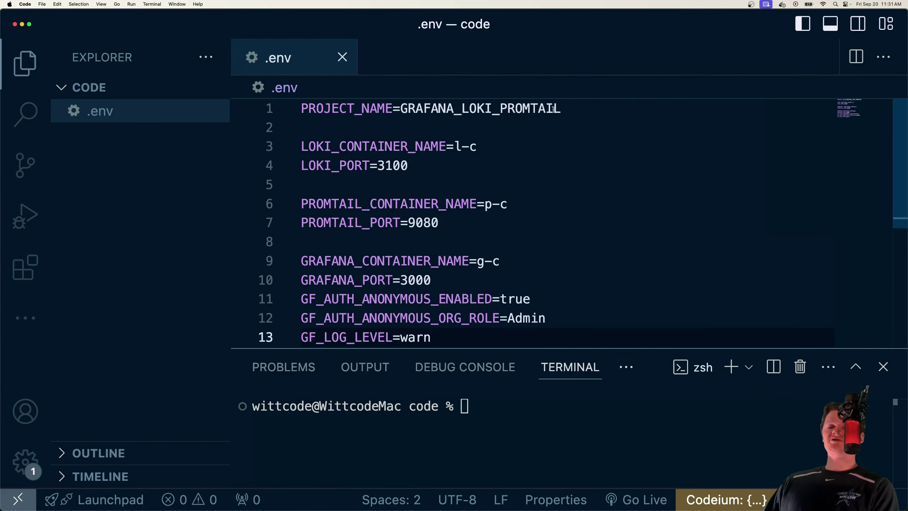
pyautogui.moveTo(561, 109); pyautogui.dragTo(482, 107)
pyautogui.doubleClick(483, 107)
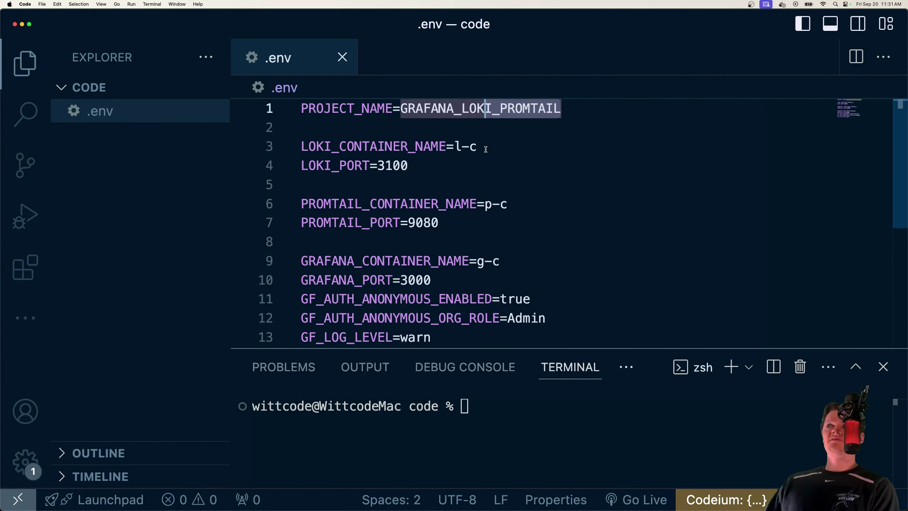
pyautogui.moveTo(479, 146); pyautogui.dragTo(302, 145)
pyautogui.moveTo(518, 205); pyautogui.dragTo(356, 203)
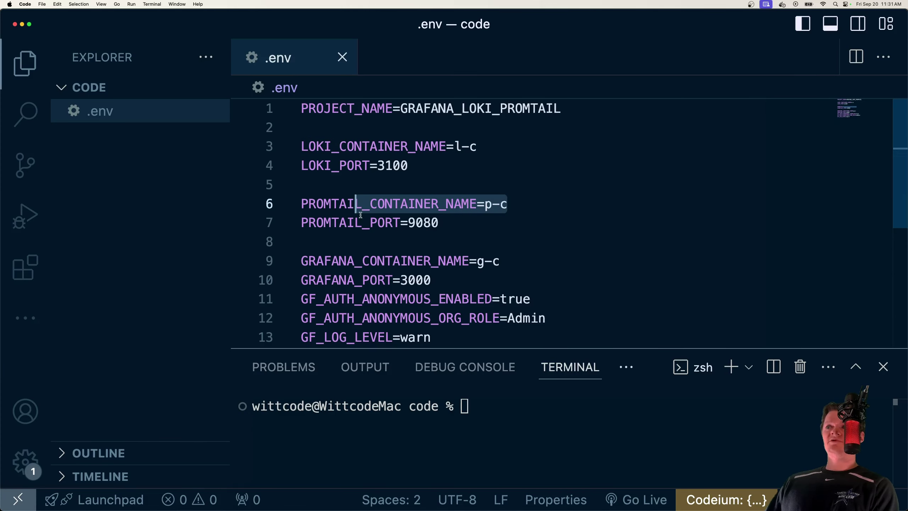
pyautogui.moveTo(477, 261); pyautogui.dragTo(385, 261)
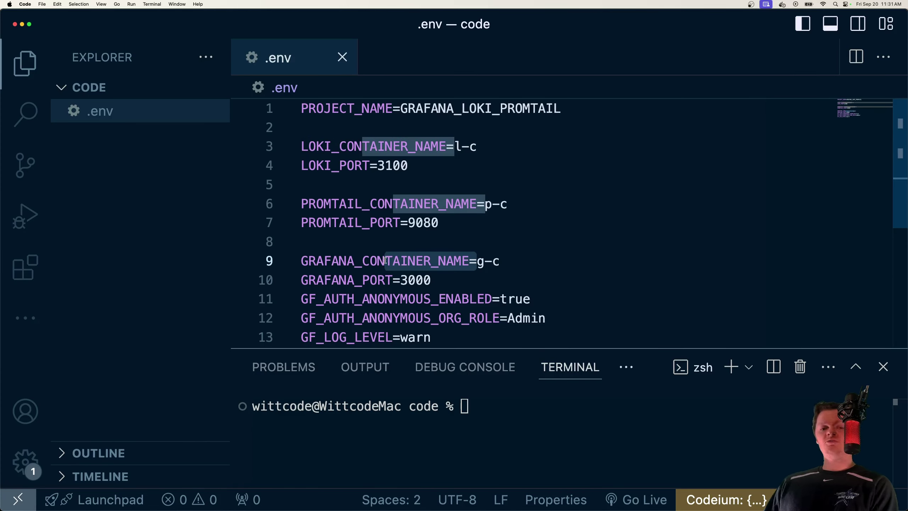
pyautogui.doubleClick(447, 204)
pyautogui.moveTo(517, 204); pyautogui.dragTo(486, 204)
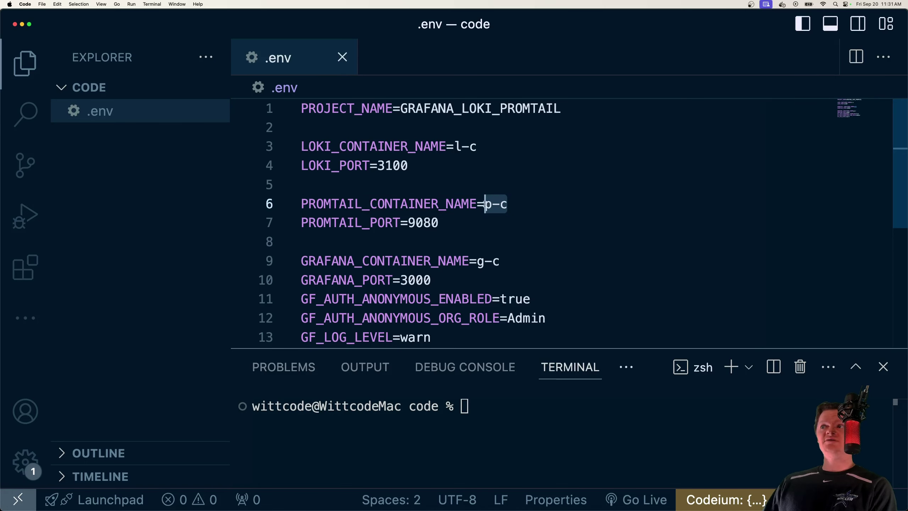
# - Review the service ports: Loki 3100, Promtail 9080 and Grafana 3000
pyautogui.moveTo(409, 165); pyautogui.dragTo(362, 166)
pyautogui.click(446, 217)
pyautogui.moveTo(446, 216); pyautogui.dragTo(401, 216)
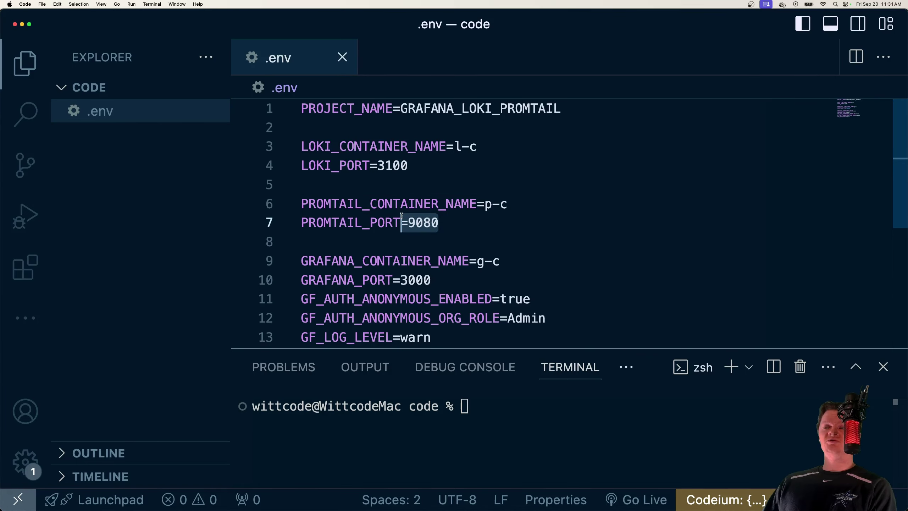
pyautogui.doubleClick(401, 165)
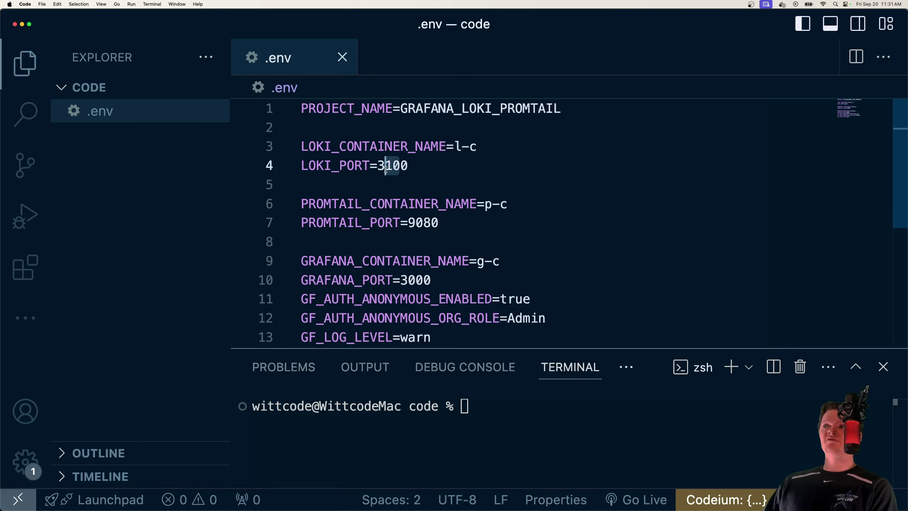
pyautogui.doubleClick(424, 223)
pyautogui.click(428, 280)
pyautogui.doubleClick(429, 280)
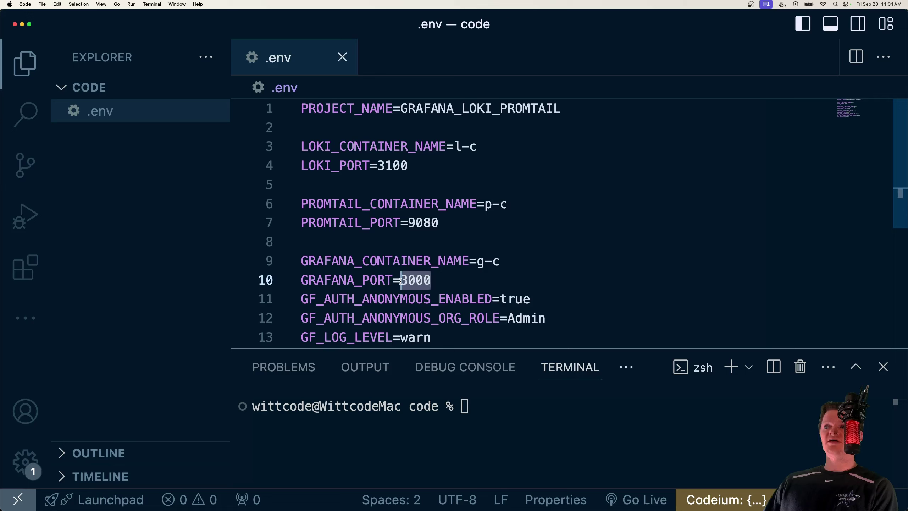
# - Review the GF_ Grafana settings, including GF_AUTH_ANONYMOUS_ENABLED and GF_AUTH_ANONYMOUS_ORG_ROLE
pyautogui.scroll(-1, 490, 273)
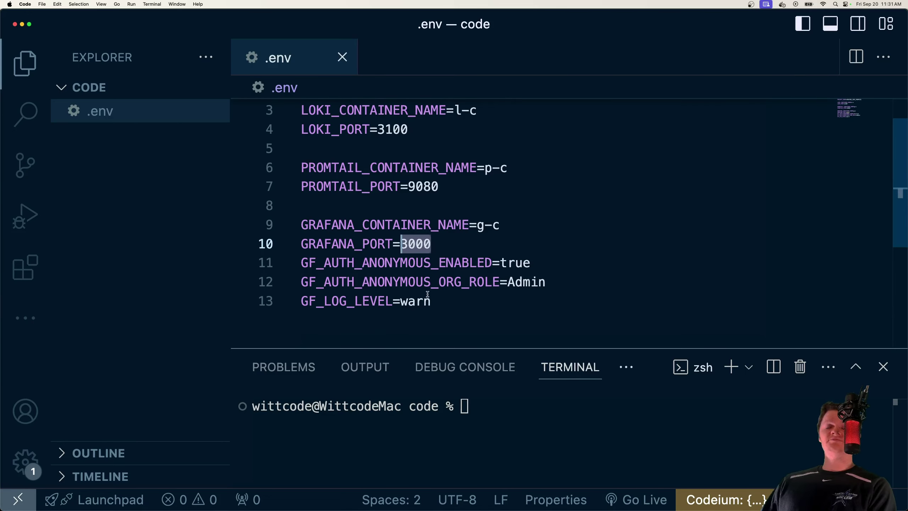
pyautogui.moveTo(439, 301); pyautogui.dragTo(299, 258)
pyautogui.click(400, 210)
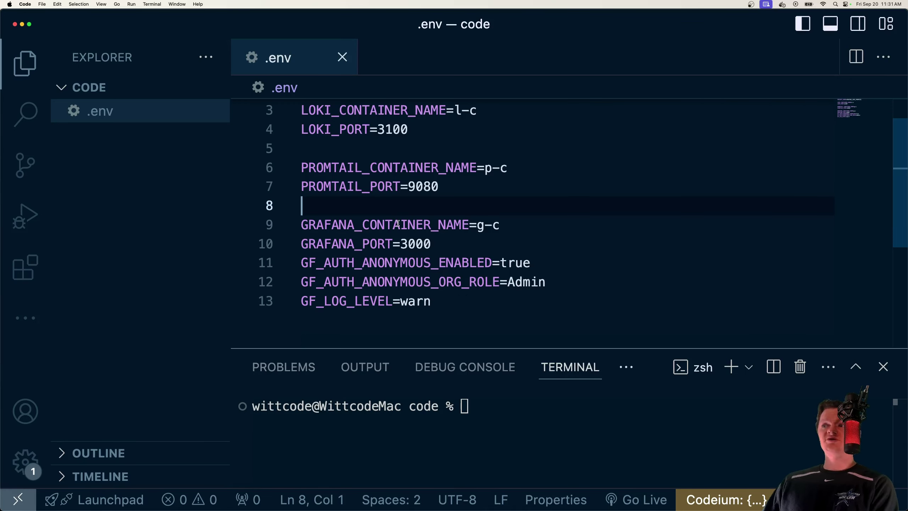
pyautogui.moveTo(492, 262); pyautogui.dragTo(302, 265)
pyautogui.doubleClick(375, 263)
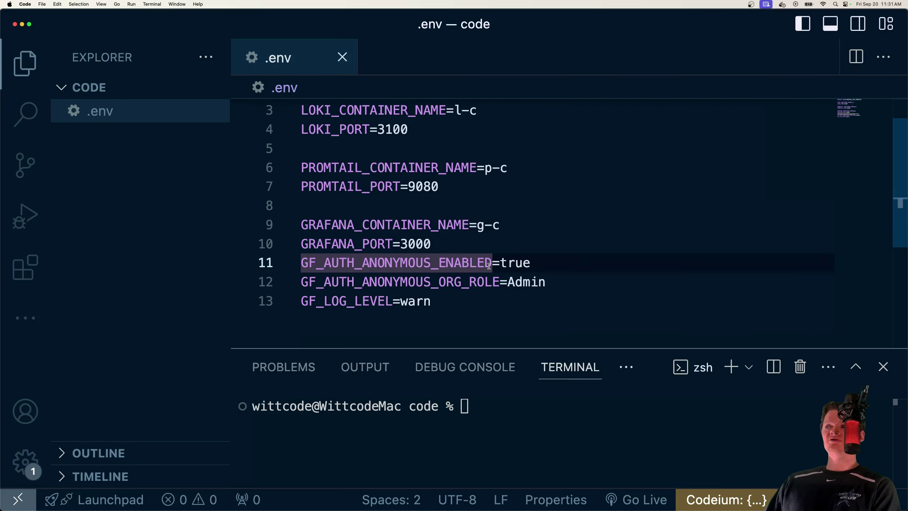
pyautogui.moveTo(492, 263); pyautogui.dragTo(338, 262)
pyautogui.doubleClick(339, 262)
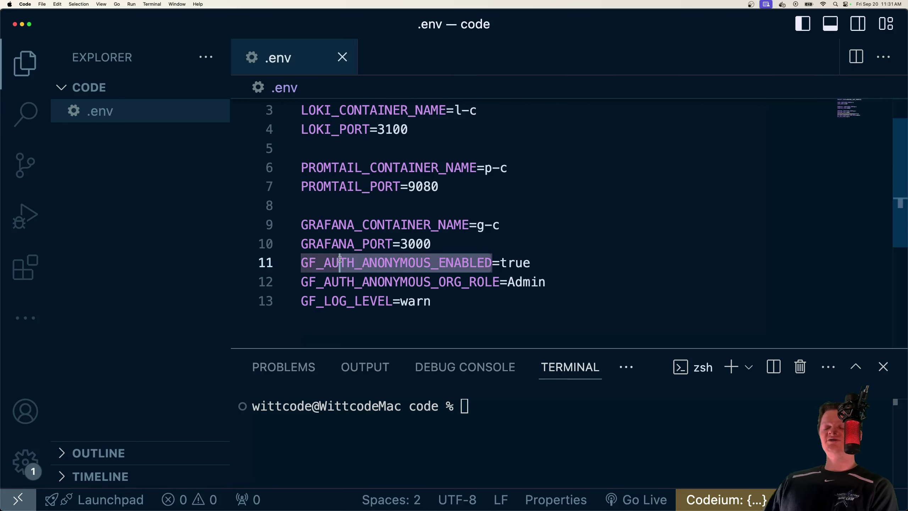
pyautogui.moveTo(499, 283); pyautogui.dragTo(292, 296)
pyautogui.doubleClick(378, 283)
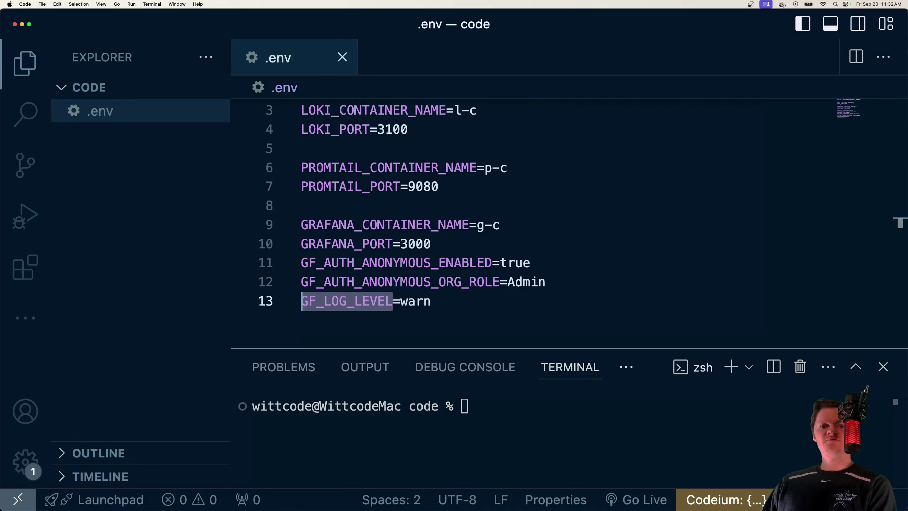
# - Create a configs folder with local-config.yaml and paste the Loki configuration into it
pyautogui.click(164, 87)
pyautogui.write('c')
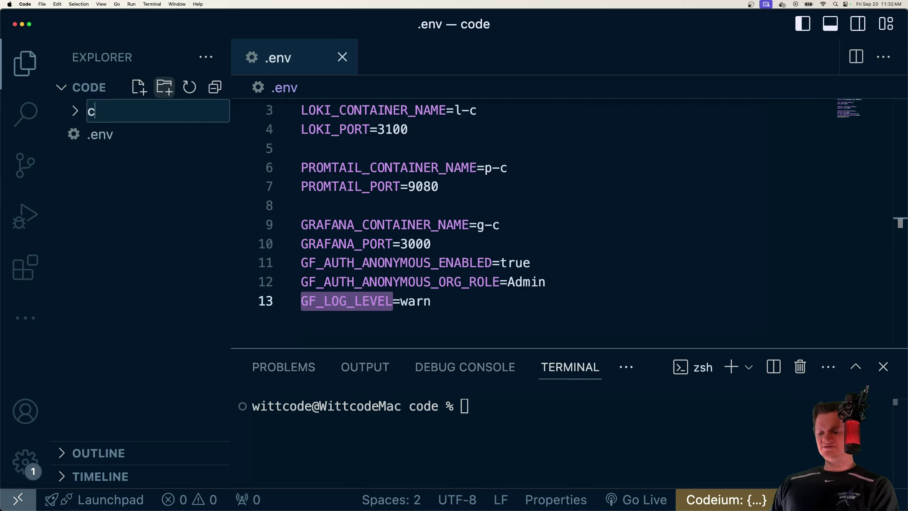
pyautogui.write('onfigs')
pyautogui.press('Return')
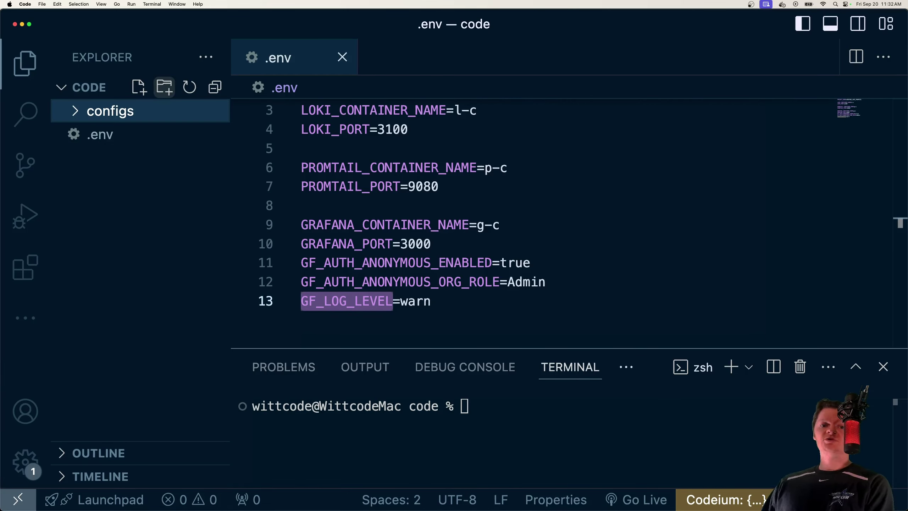
pyautogui.click(139, 86)
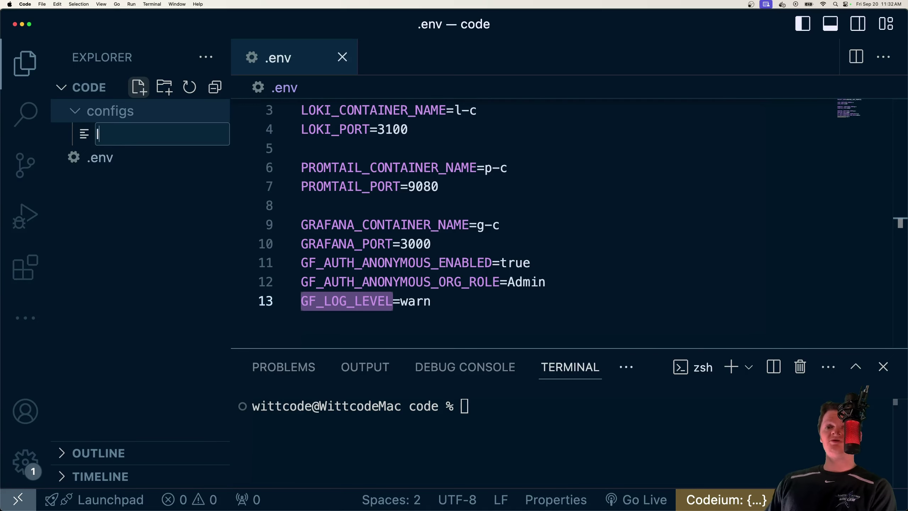
pyautogui.write('local-config.yaml')
pyautogui.press('Return')
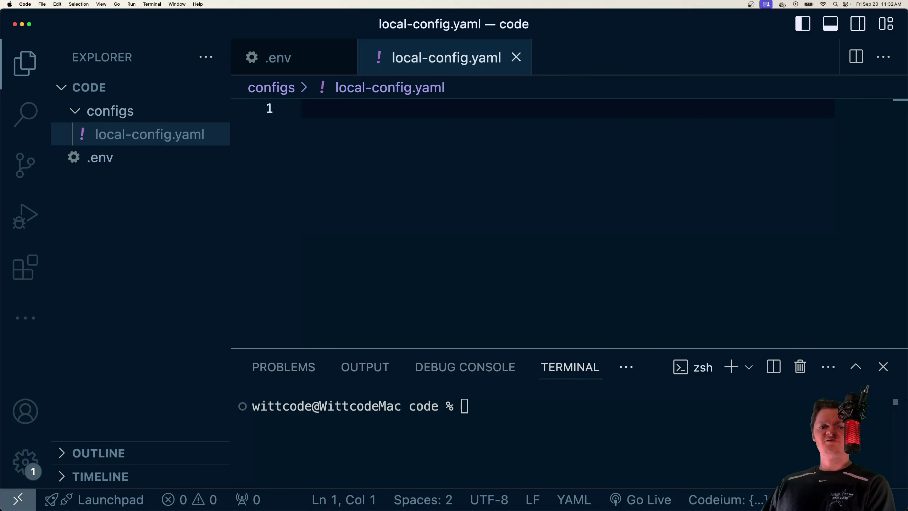
pyautogui.press('super+v')
# - Widen the editor and review auth_enabled: false and the X-Scope-OrgID header comment
pyautogui.press('super+b')
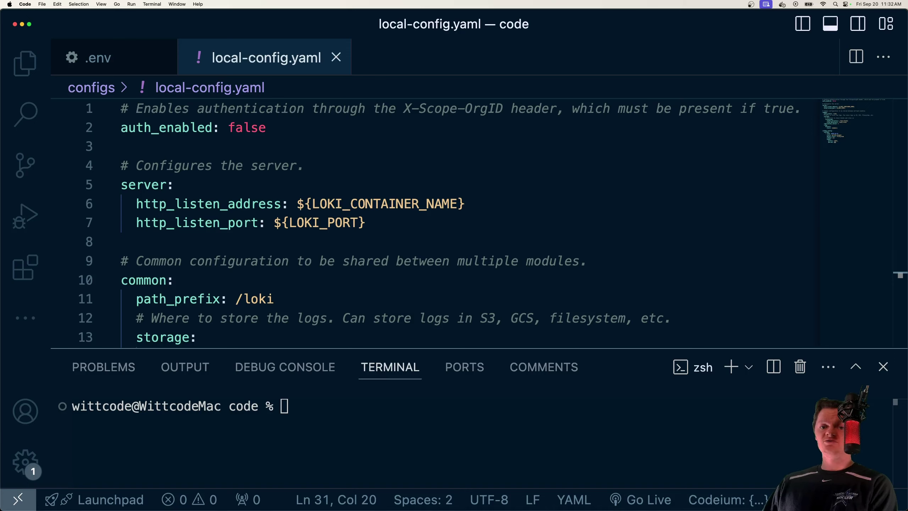
pyautogui.click(307, 186)
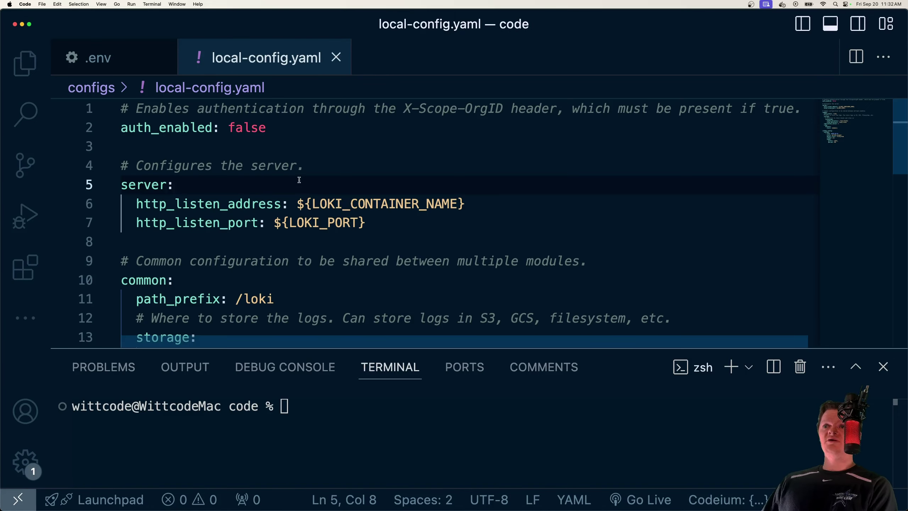
pyautogui.moveTo(297, 349); pyautogui.dragTo(297, 401)
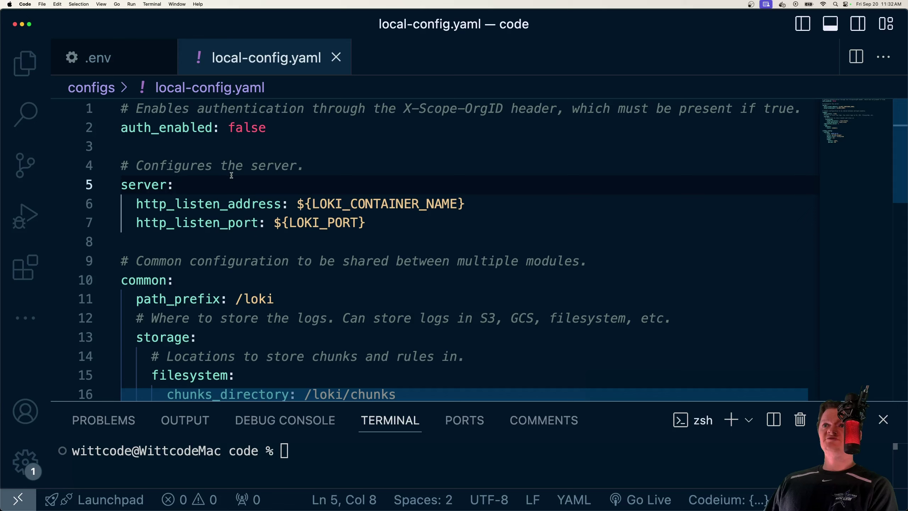
pyautogui.moveTo(271, 127); pyautogui.dragTo(118, 132)
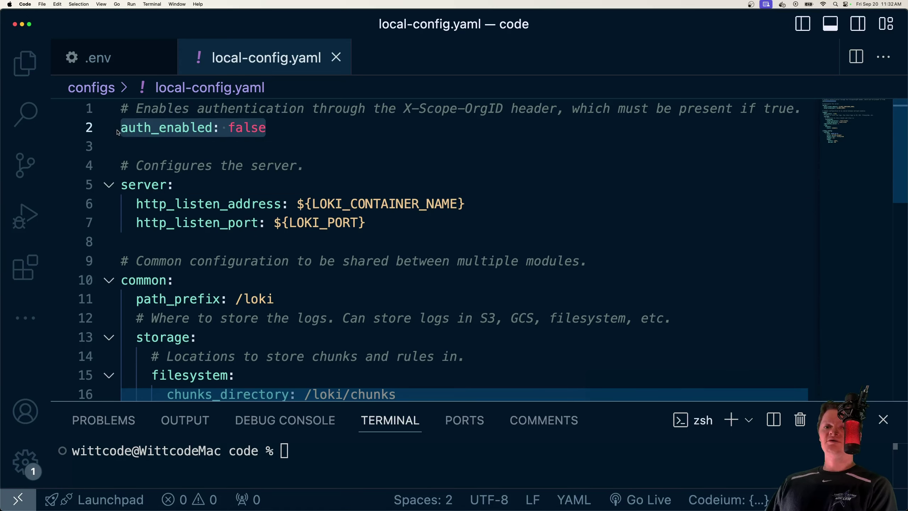
pyautogui.click(464, 110)
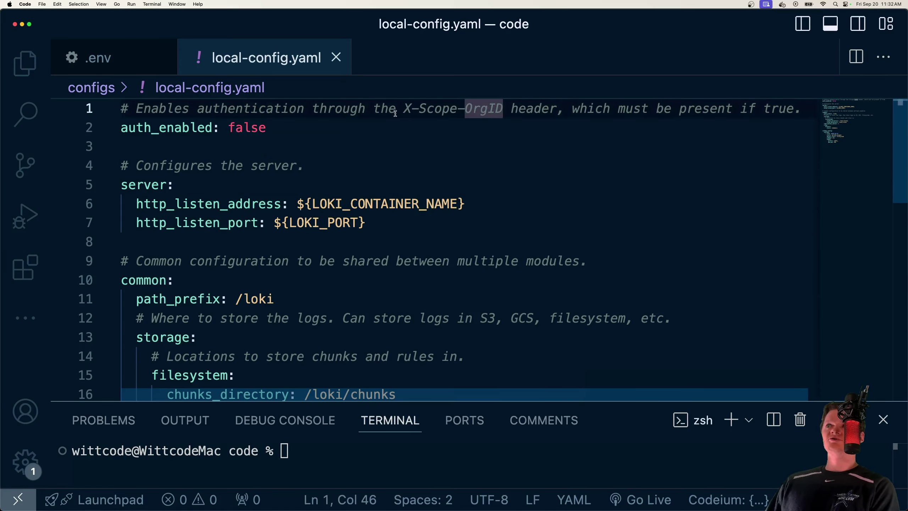
pyautogui.moveTo(397, 110); pyautogui.dragTo(502, 104)
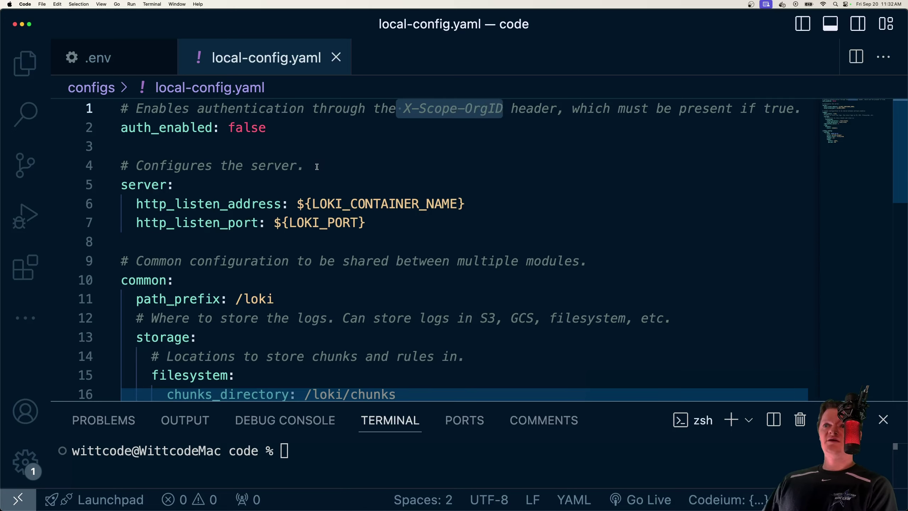
pyautogui.moveTo(330, 166); pyautogui.dragTo(189, 164)
# - Review the server address and port set from LOKI_CONTAINER_NAME and LOKI_PORT, comparing with .env
pyautogui.click(370, 220)
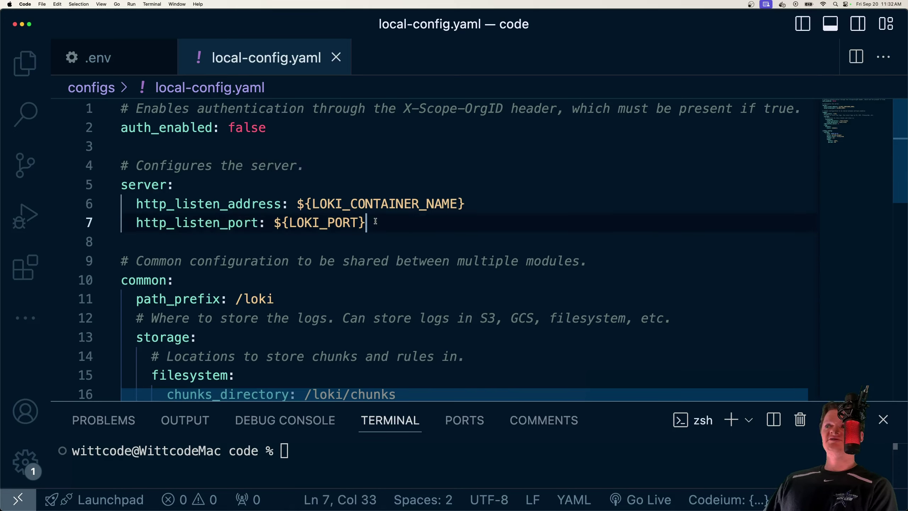
pyautogui.doubleClick(411, 207)
pyautogui.doubleClick(350, 223)
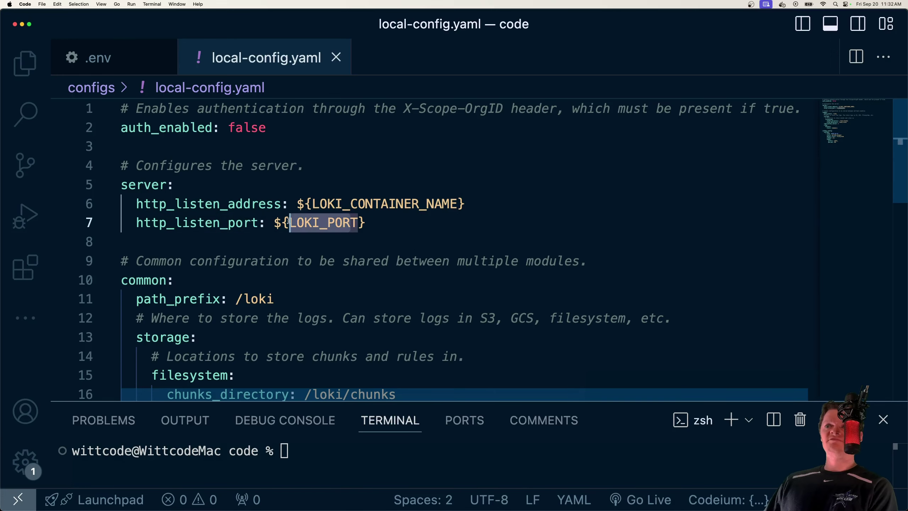
pyautogui.moveTo(366, 222); pyautogui.dragTo(296, 199)
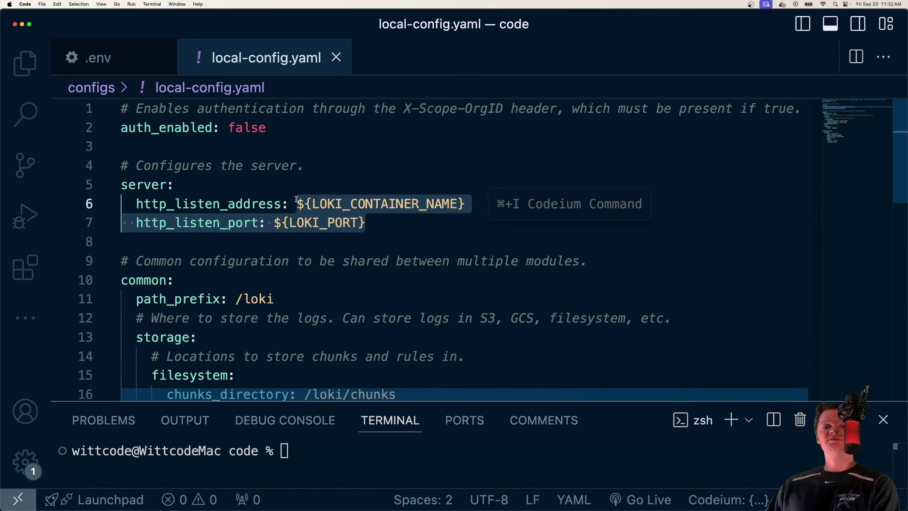
pyautogui.hotkey('ctrl', 'Tab')
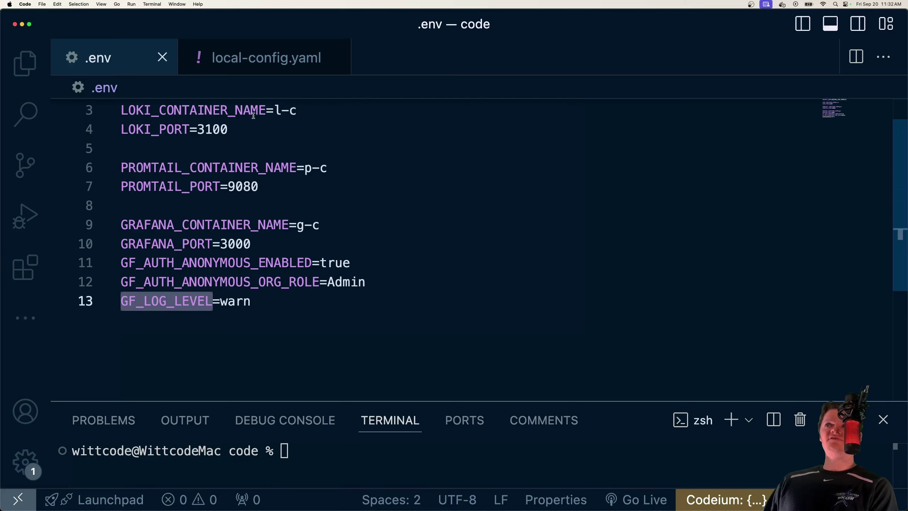
pyautogui.hotkey('ctrl', 'Tab')
pyautogui.scroll(-1, 255, 268)
pyautogui.scroll(-1, 255, 268)
pyautogui.moveTo(518, 224); pyautogui.dragTo(316, 228)
pyautogui.scroll(-4, 314, 230)
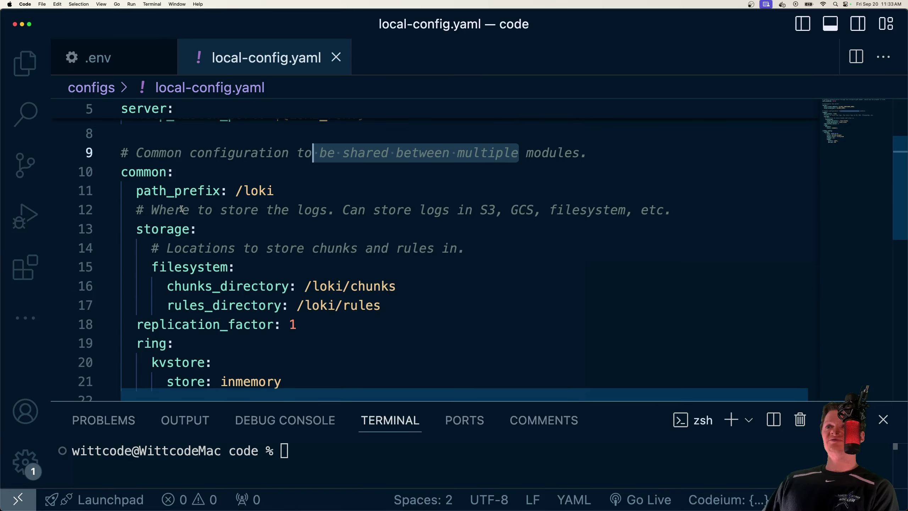
# - Review the filesystem storage section and S3 alternative, then reselect the auth and server settings
pyautogui.moveTo(183, 210); pyautogui.dragTo(418, 211)
pyautogui.scroll(-1, 416, 212)
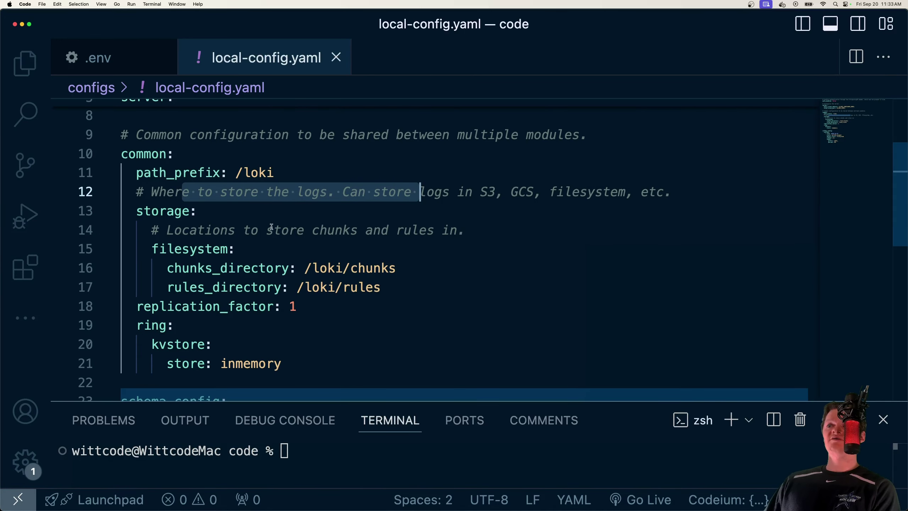
pyautogui.moveTo(190, 249); pyautogui.dragTo(217, 250)
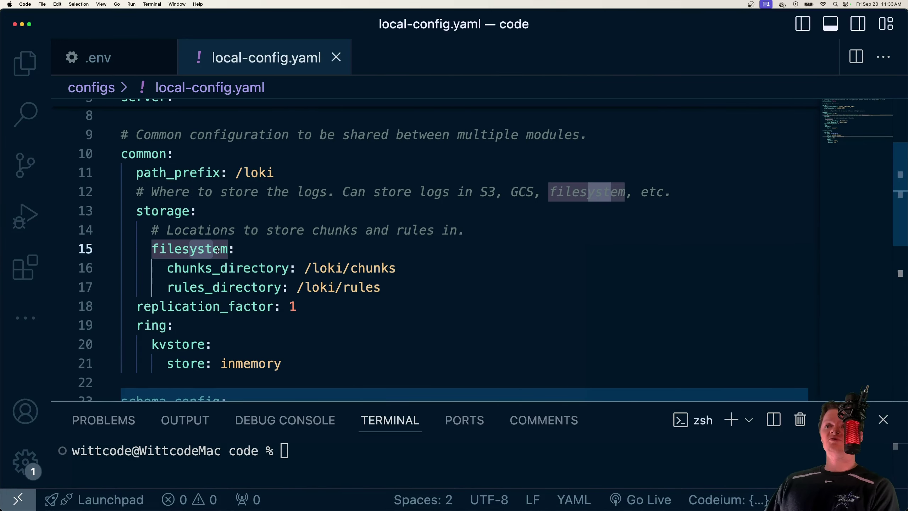
pyautogui.moveTo(479, 192); pyautogui.dragTo(504, 192)
pyautogui.click(163, 246)
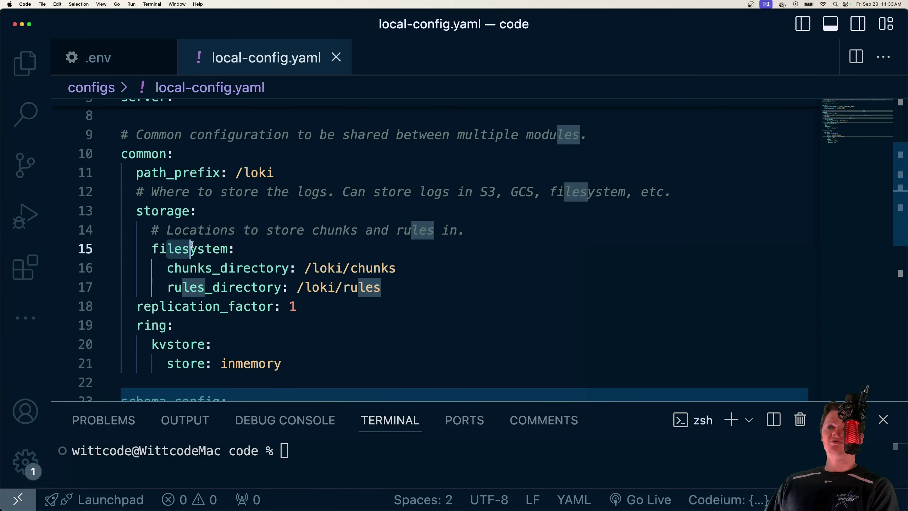
pyautogui.scroll(-2, 163, 246)
pyautogui.scroll(5, 392, 221)
pyautogui.click(392, 222)
pyautogui.moveTo(392, 222); pyautogui.dragTo(141, 115)
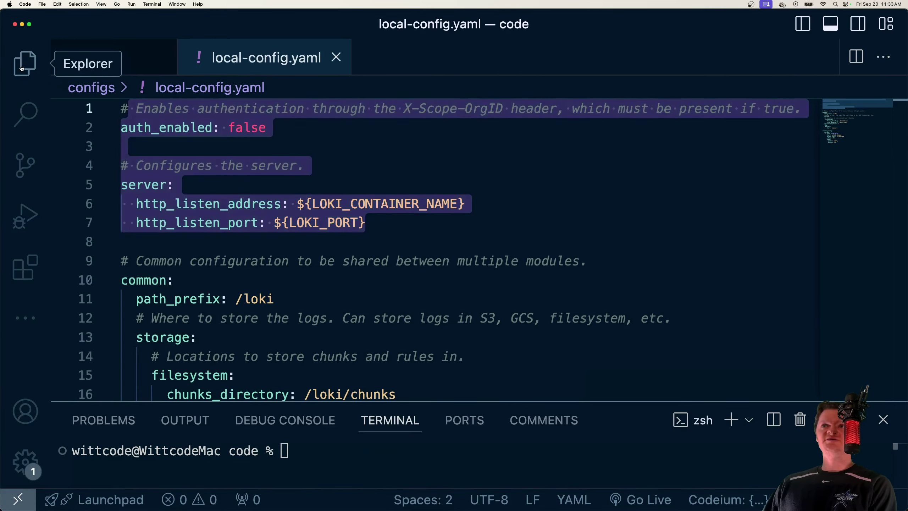
# - Show the file explorer again and collapse the configs folder
pyautogui.click(21, 68)
pyautogui.click(118, 118)
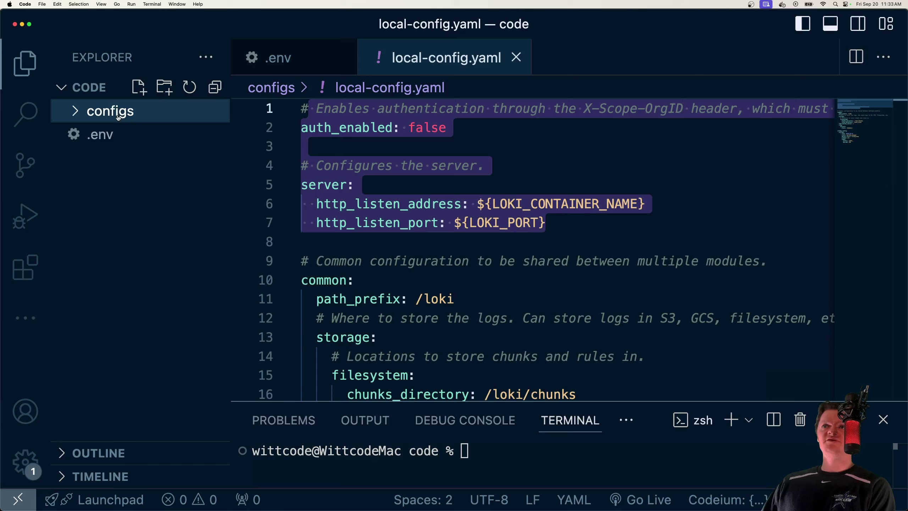
# - Create configs/promtail.yaml and paste the Promtail configuration into it
pyautogui.click(118, 118)
pyautogui.click(138, 87)
pyautogui.write('promtail')
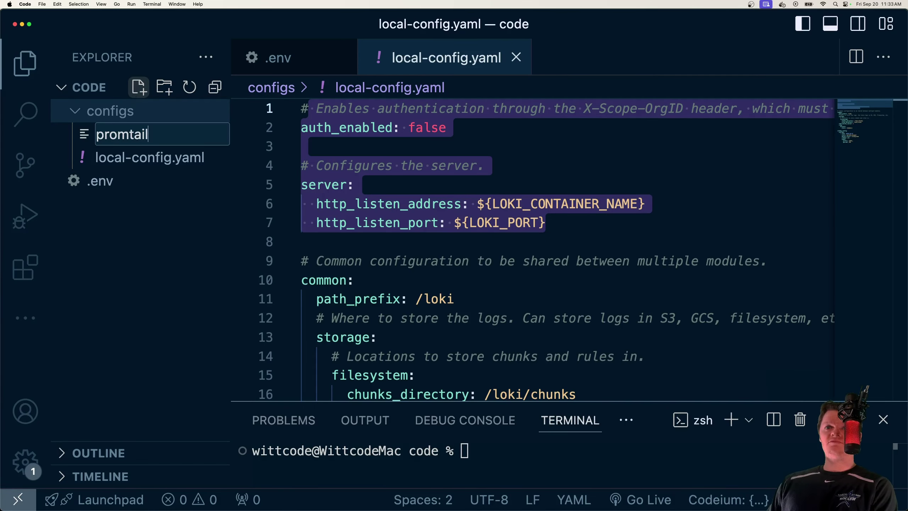
pyautogui.write('.yaml')
pyautogui.press('Return')
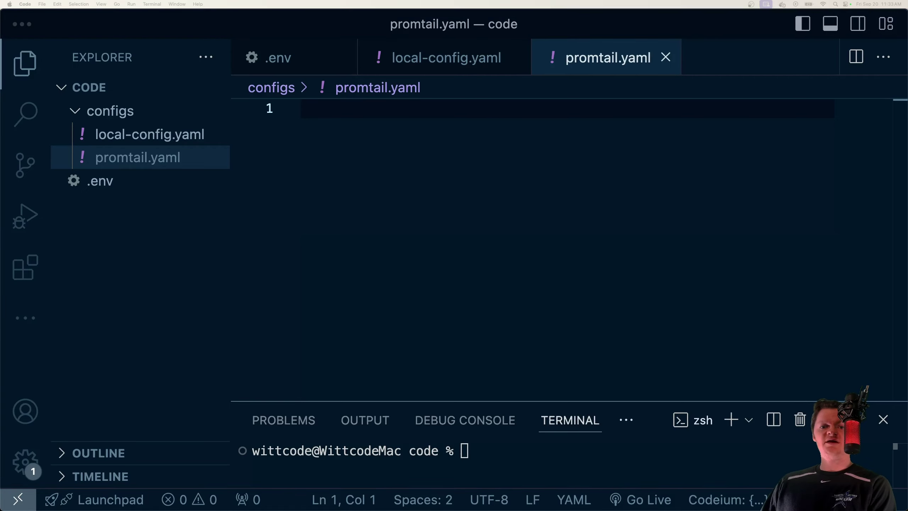
pyautogui.click(352, 211)
pyautogui.press('super+v')
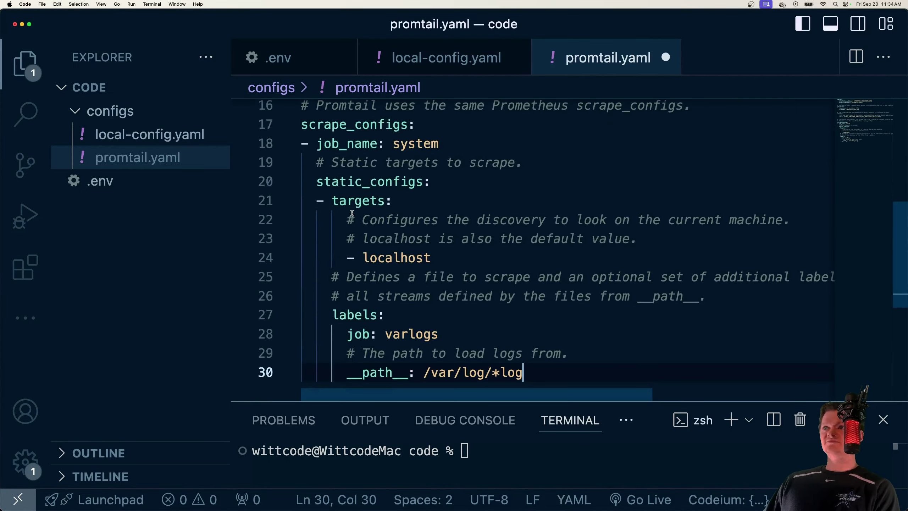
# - Review the Promtail server settings and the /tmp/positions.yaml positions file
pyautogui.scroll(10, 353, 211)
pyautogui.click(28, 50)
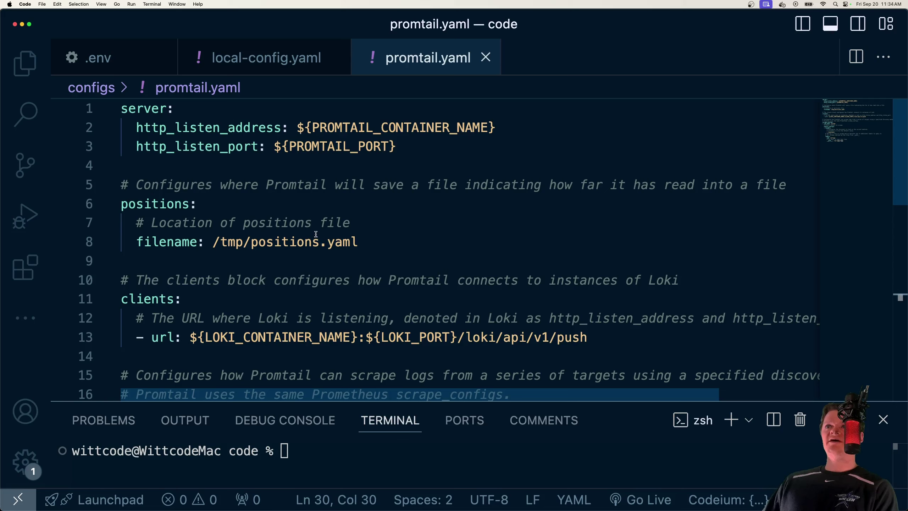
pyautogui.moveTo(395, 143); pyautogui.dragTo(123, 108)
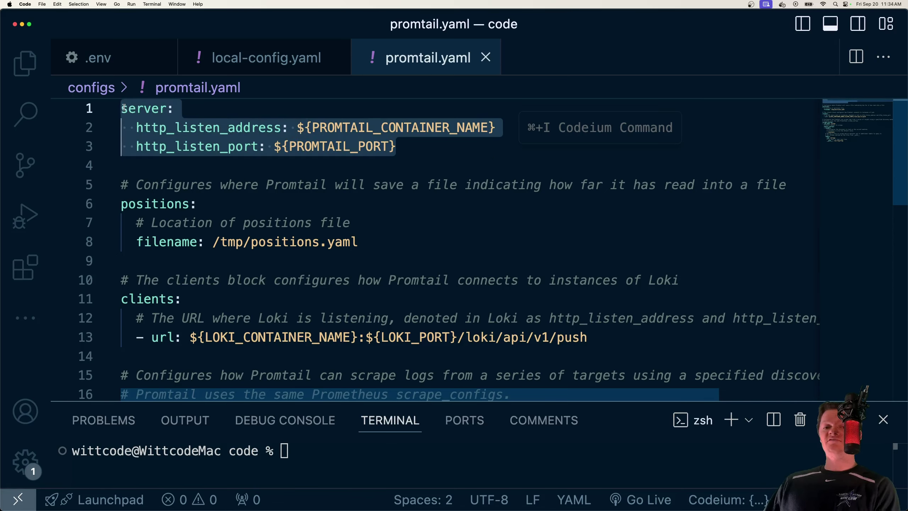
pyautogui.moveTo(387, 242); pyautogui.dragTo(136, 223)
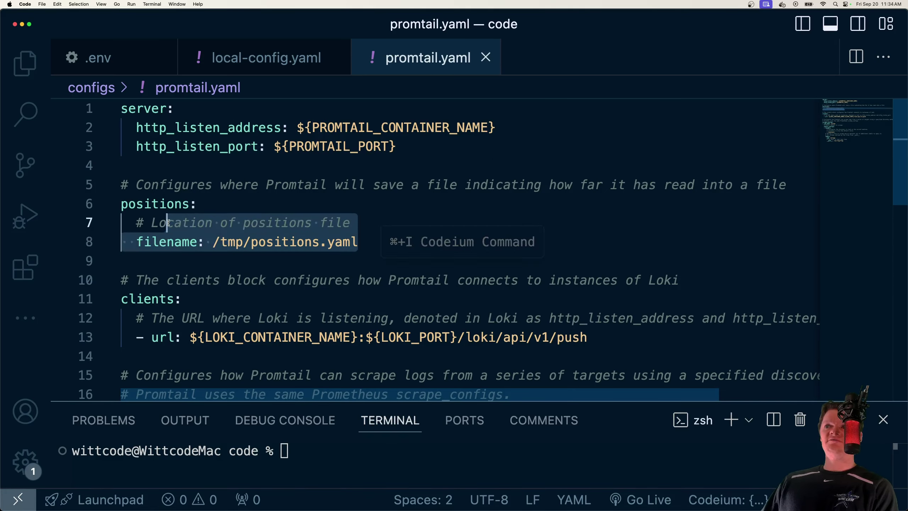
pyautogui.click(289, 185)
pyautogui.moveTo(214, 242); pyautogui.dragTo(364, 241)
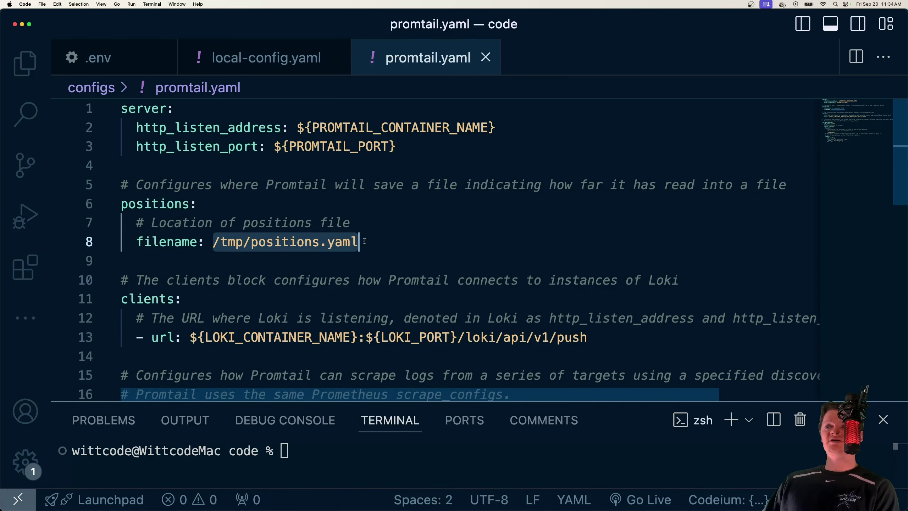
# - Review the Loki client push URL ending in loki/api/v1/push
pyautogui.scroll(-2, 320, 233)
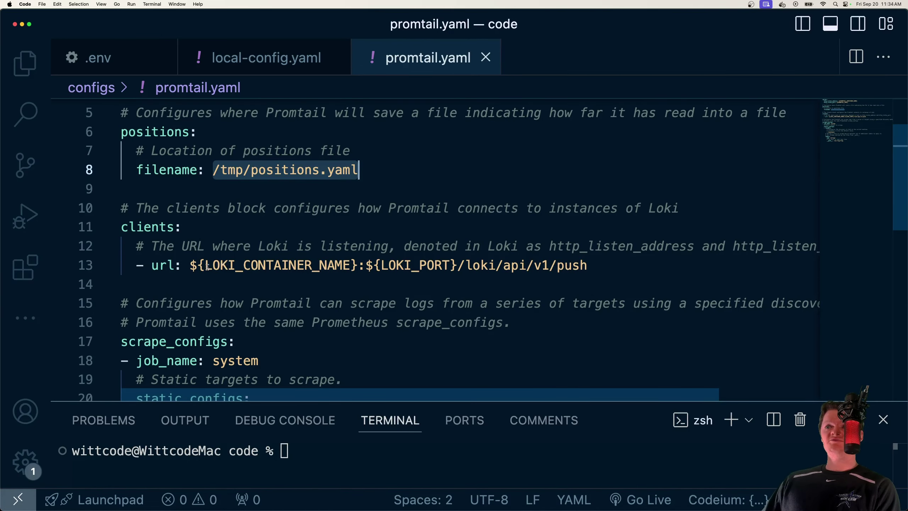
pyautogui.moveTo(206, 266); pyautogui.dragTo(480, 266)
pyautogui.click(480, 266)
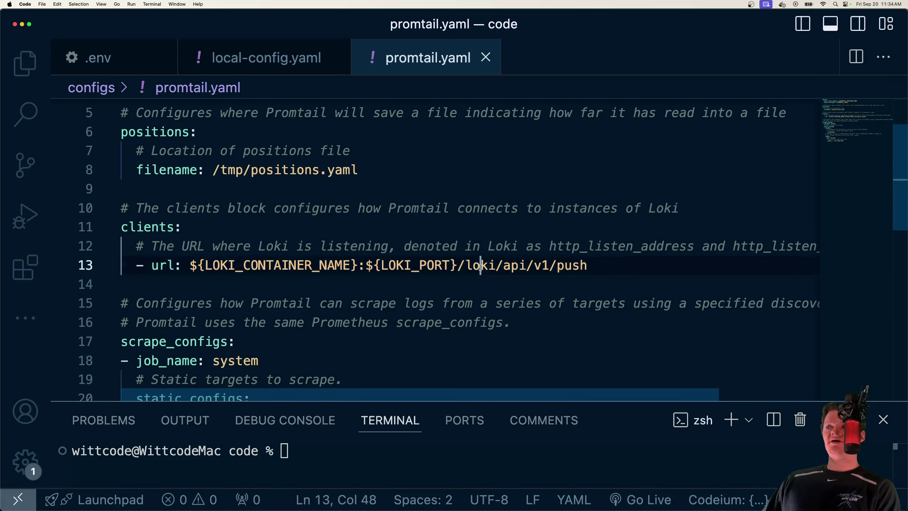
pyautogui.moveTo(604, 266); pyautogui.dragTo(468, 264)
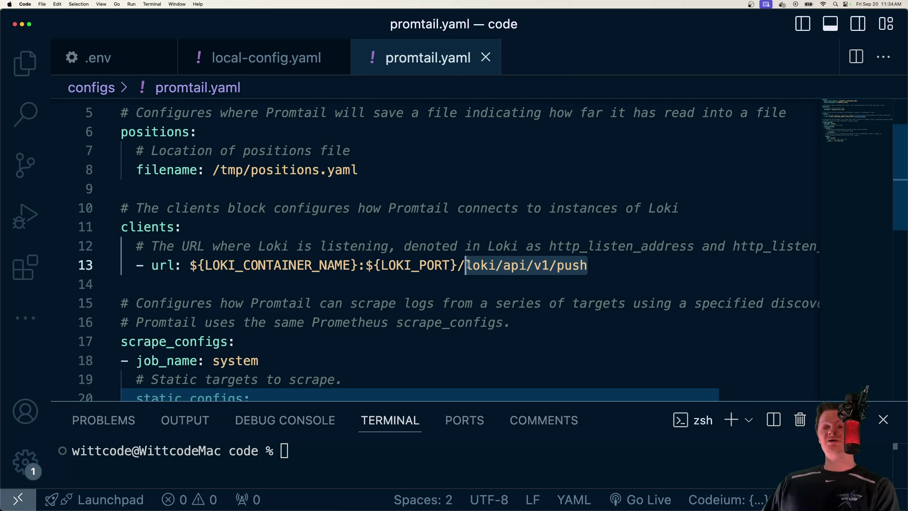
pyautogui.click(459, 253)
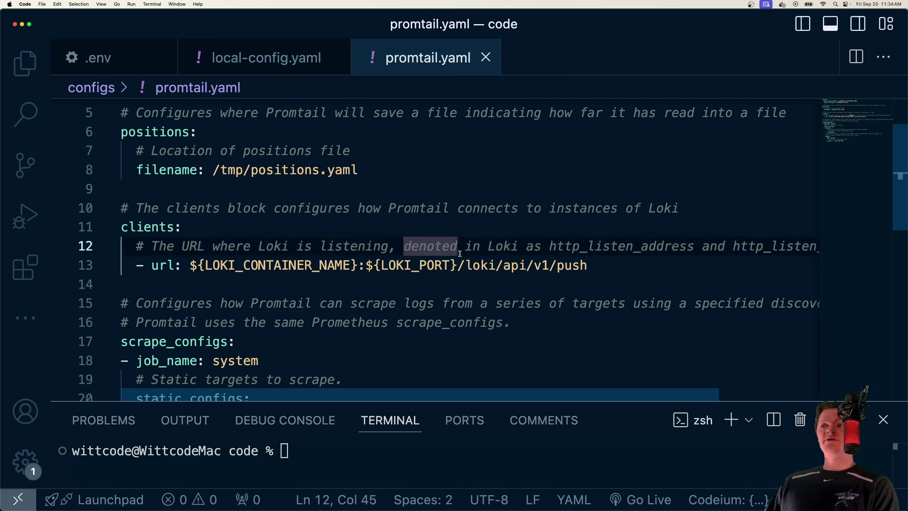
pyautogui.scroll(-3, 456, 262)
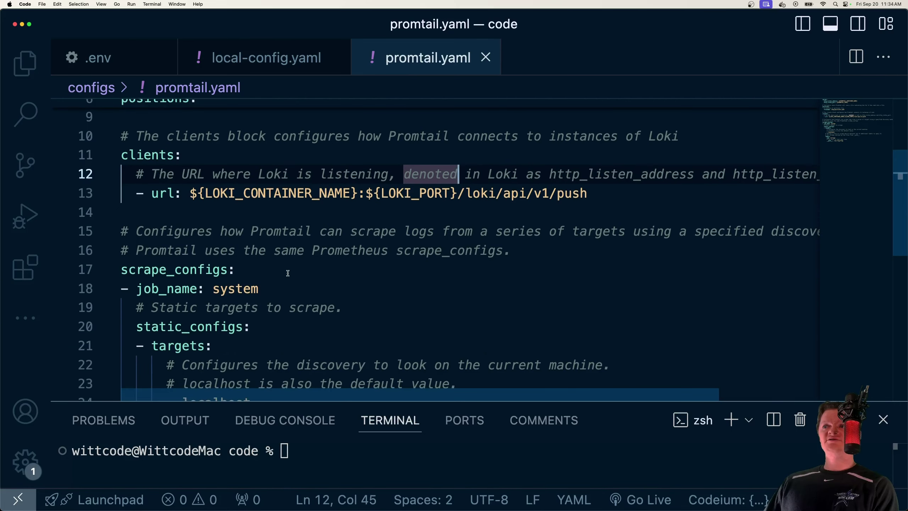
# - Review the scrape_configs section: the system job and its localhost target
pyautogui.moveTo(220, 273); pyautogui.dragTo(190, 272)
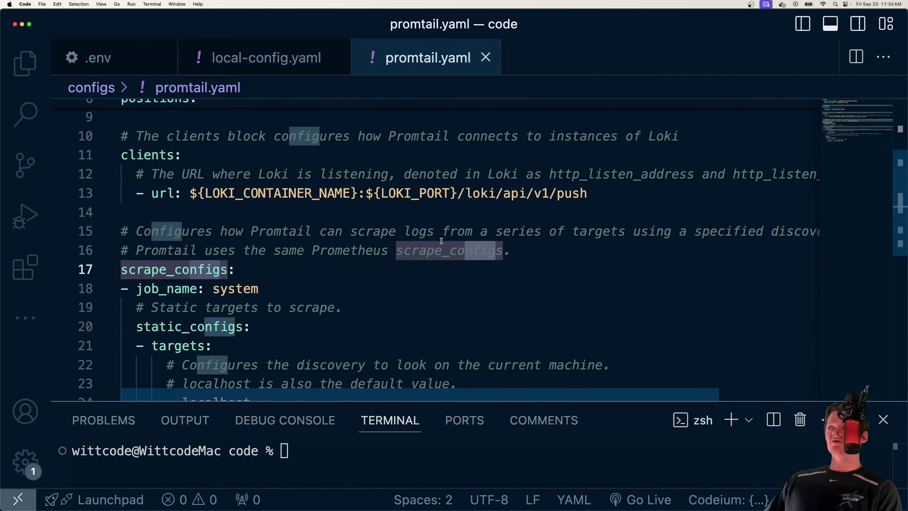
pyautogui.scroll(-2, 319, 261)
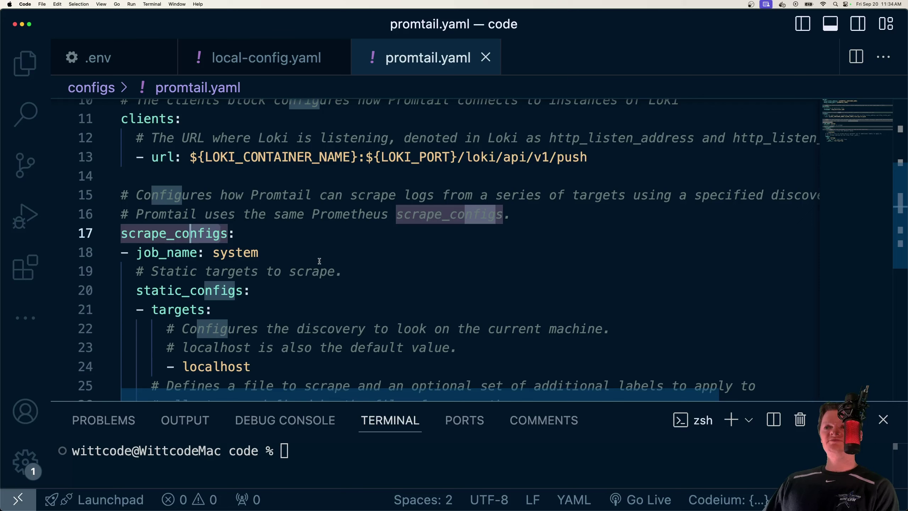
pyautogui.scroll(-2, 319, 260)
pyautogui.click(277, 214)
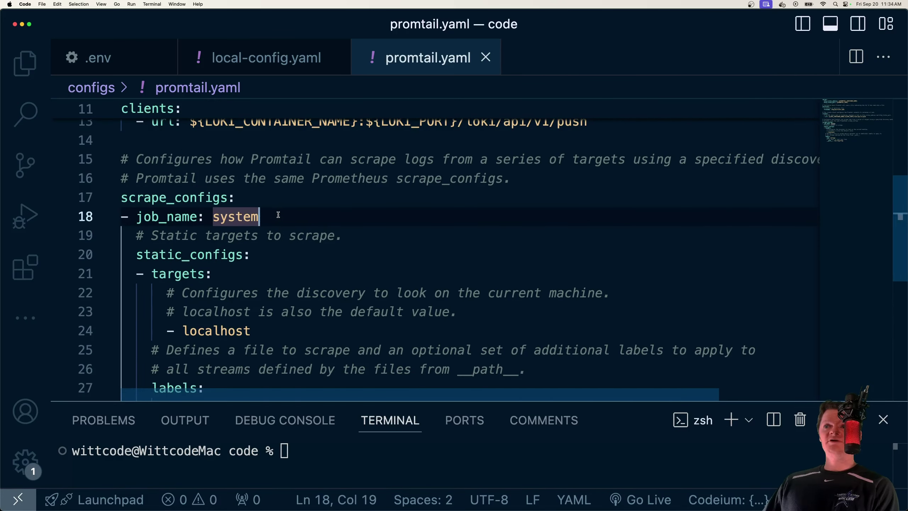
pyautogui.scroll(-3, 278, 214)
pyautogui.click(254, 271)
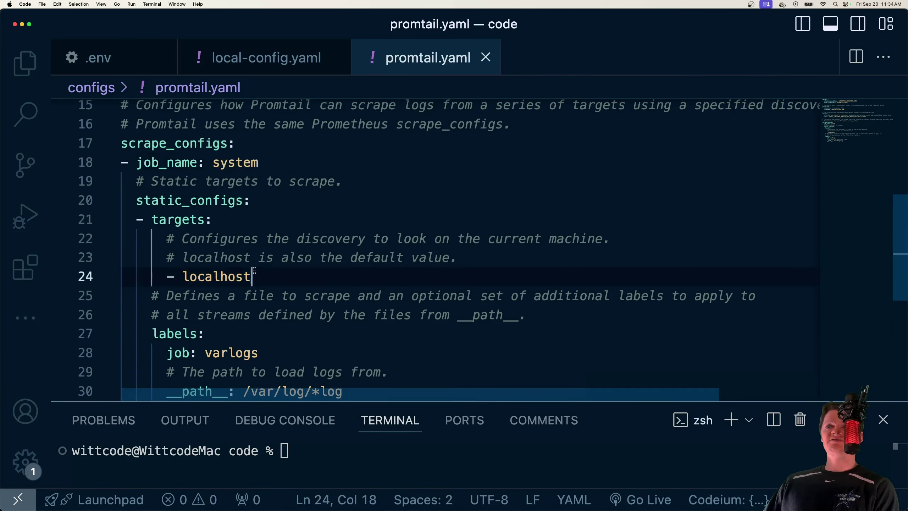
pyautogui.moveTo(254, 270); pyautogui.dragTo(168, 238)
pyautogui.click(252, 220)
pyautogui.moveTo(251, 278); pyautogui.dragTo(182, 279)
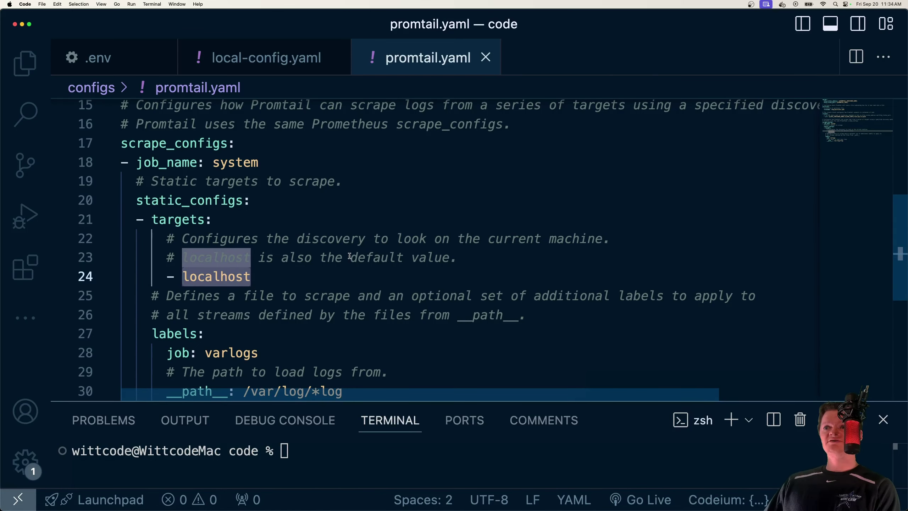
pyautogui.scroll(-1, 349, 255)
pyautogui.moveTo(263, 260); pyautogui.dragTo(213, 260)
# - Review the varlogs job label and the /var/log/*log path it scrapes
pyautogui.scroll(-1, 213, 260)
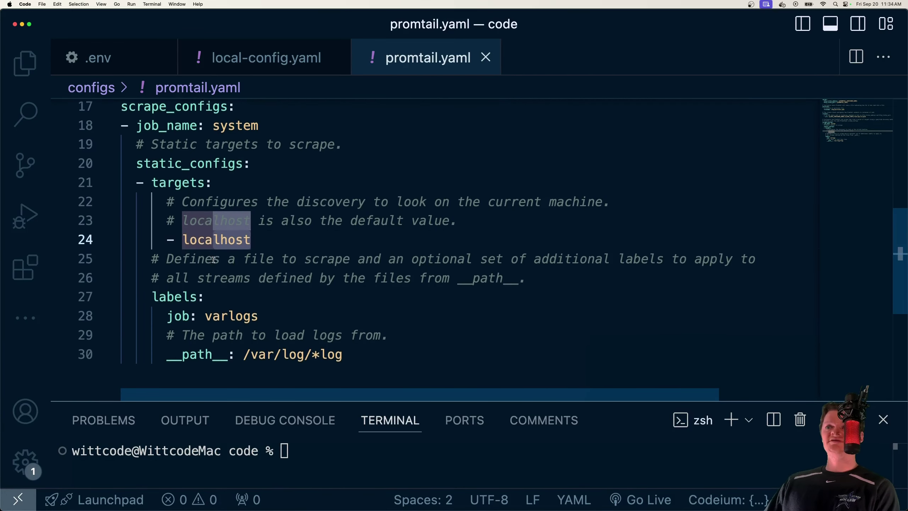
pyautogui.scroll(-1, 218, 261)
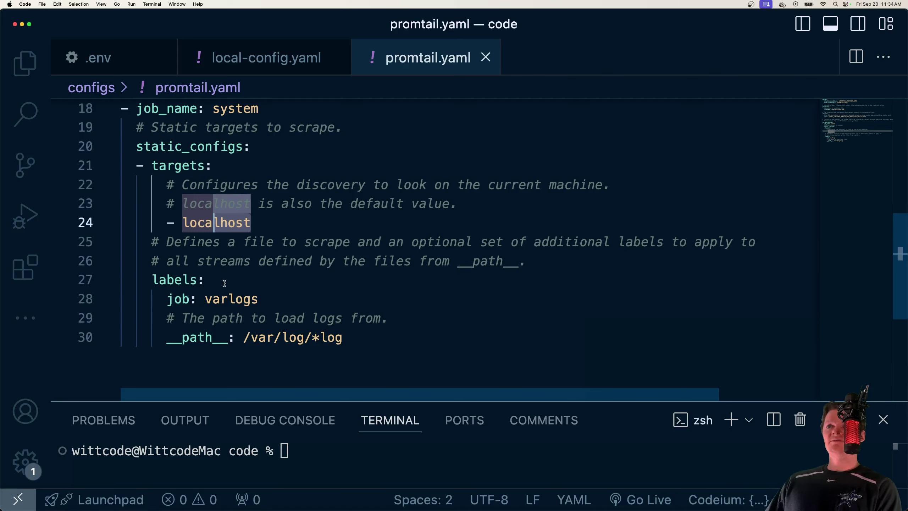
pyautogui.click(269, 300)
pyautogui.hotkey('shift', 'alt', 'Left')
pyautogui.hotkey('shift', 'alt', 'Left')
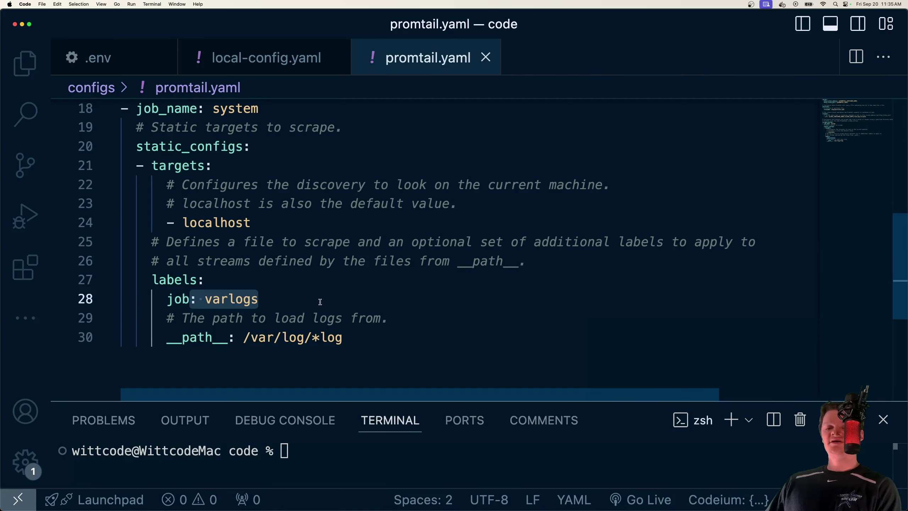
pyautogui.click(321, 336)
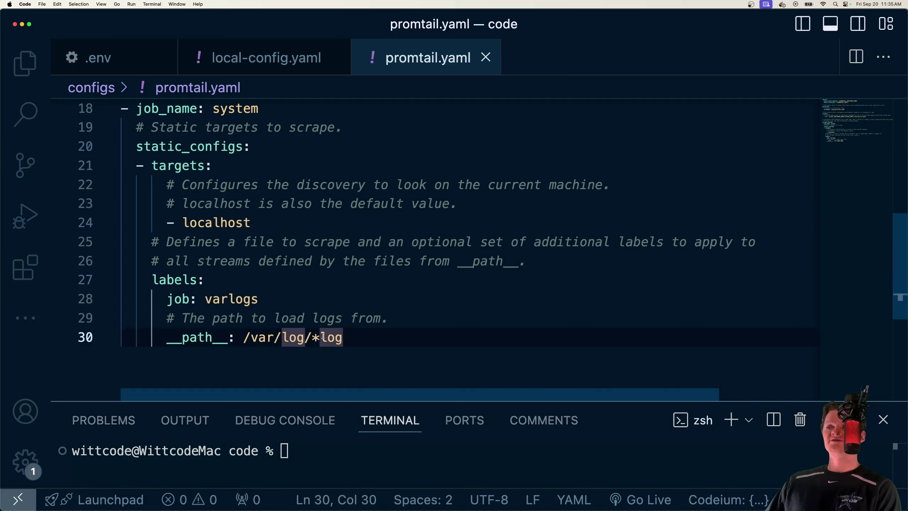
pyautogui.moveTo(243, 336); pyautogui.dragTo(302, 333)
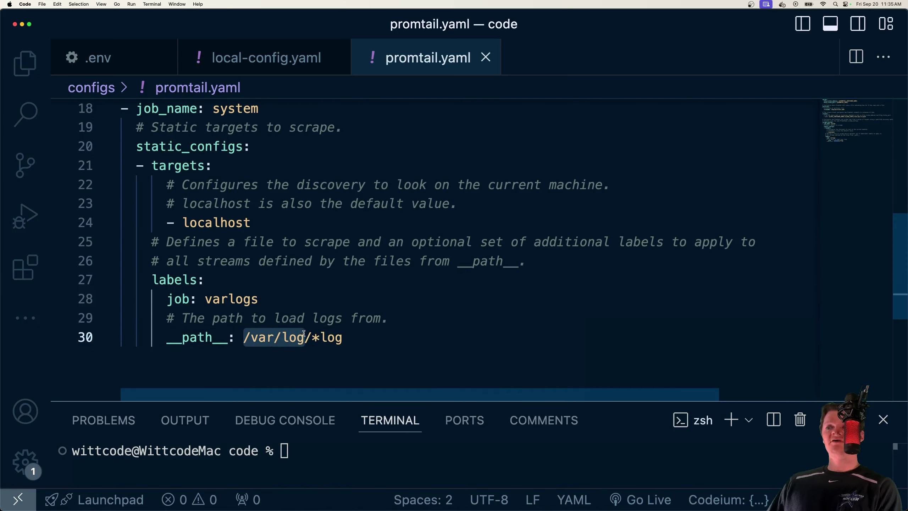
pyautogui.click(258, 242)
pyautogui.scroll(3, 255, 247)
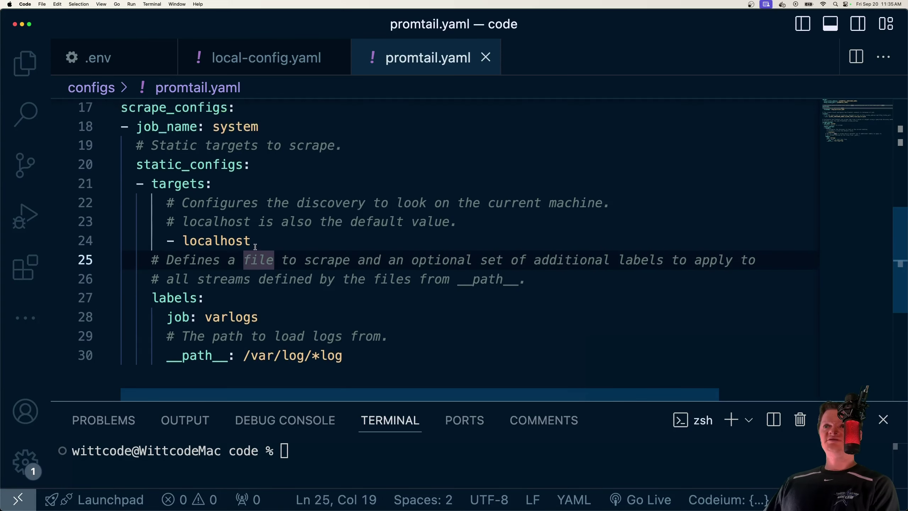
pyautogui.scroll(5, 255, 247)
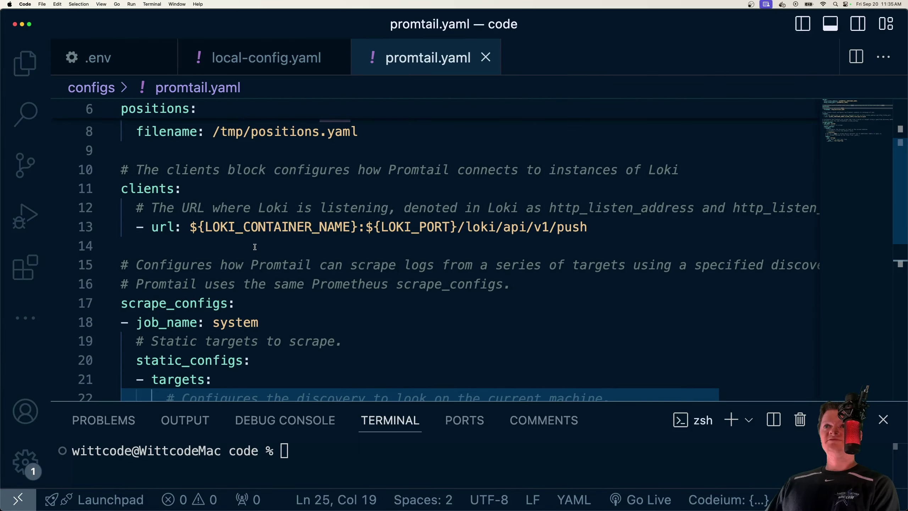
# - Create configs/datasources.yaml and paste the Loki datasource configuration into it
pyautogui.click(25, 62)
pyautogui.click(143, 93)
pyautogui.write('dat')
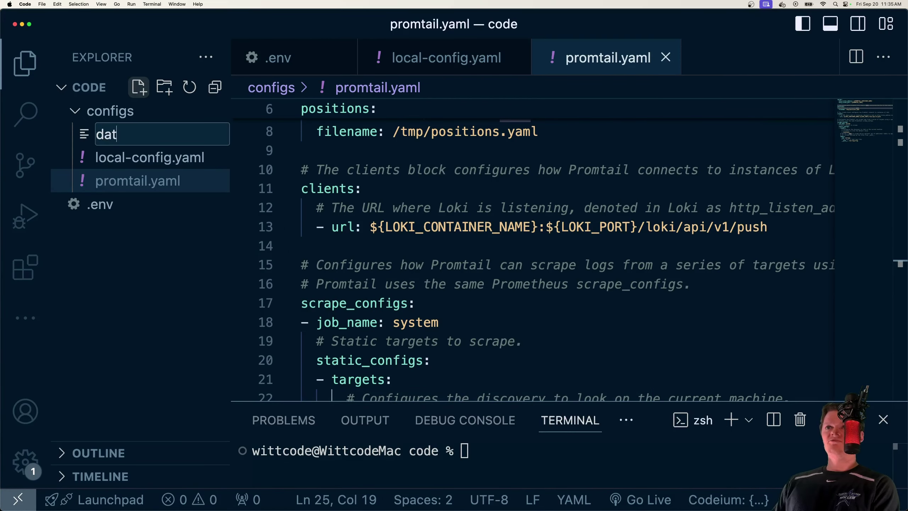
pyautogui.write('asources.ya')
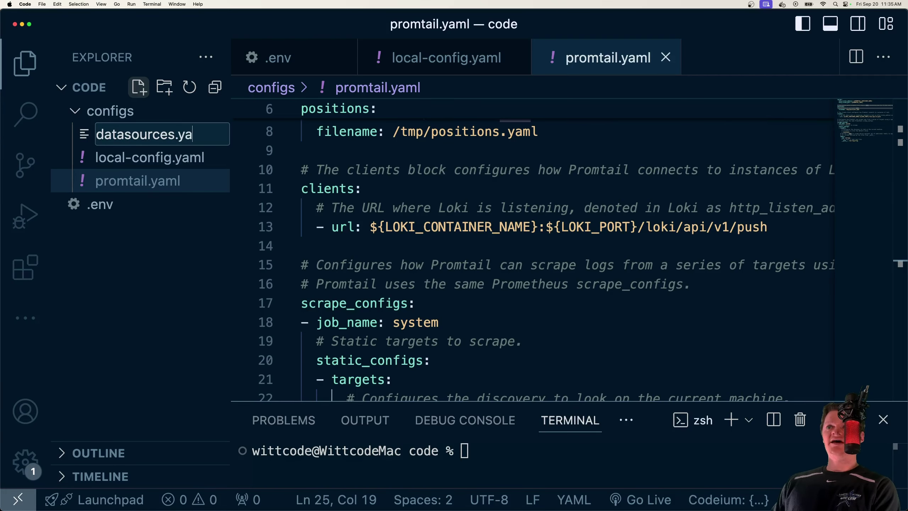
pyautogui.press('BackSpace')
pyautogui.write('aml')
pyautogui.press('Return')
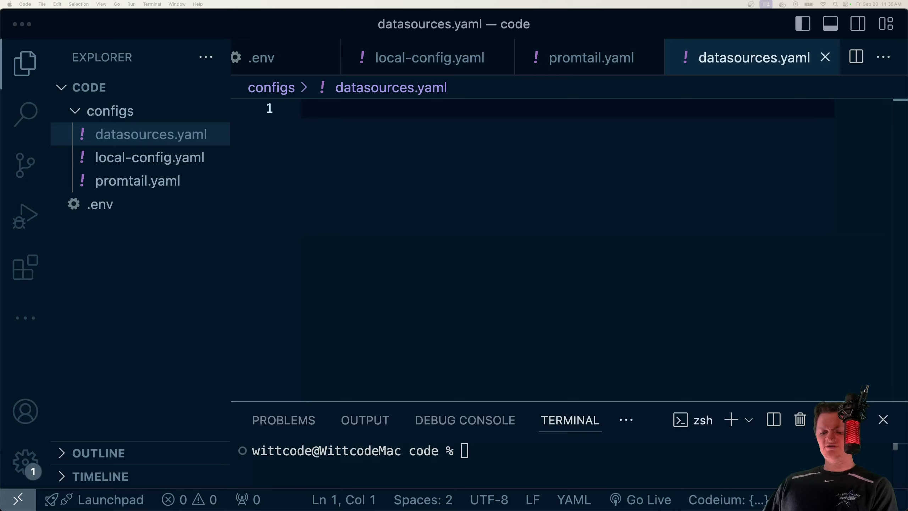
pyautogui.click(346, 235)
pyautogui.write('apiVersion: 1  datasources:   # The datasource name. How it is refered to in panels and queries.   - name: Loki     # Sets the datasource type     type: loki     # Sets the access mode, either proxy or direct (Server or Browser in the UI).     access: proxy     # URL to the datasource, including the port     url: http://${LOKI_CONTAINER_NAME}:${LOKI_PORT}     # Fields to convert to JSON and store in jsonData.     jsonData:       timeout: 60       maxLines: 1000')
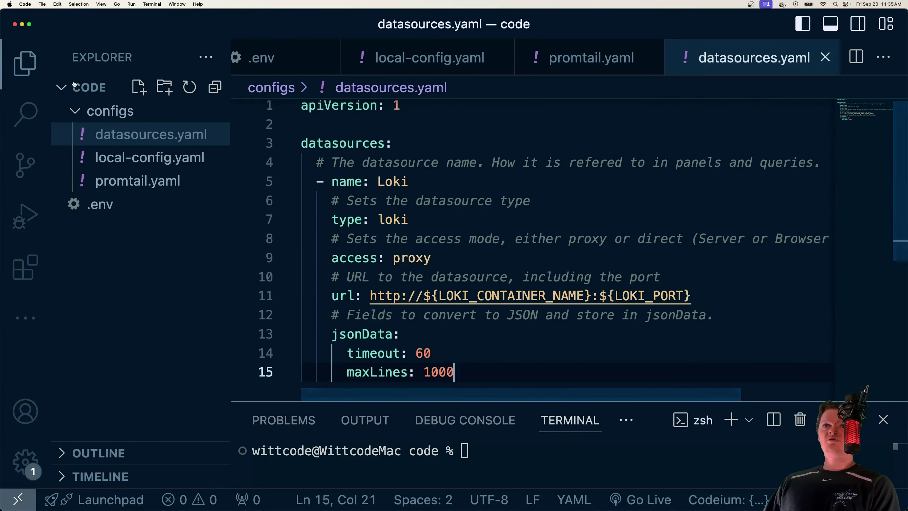
# - Review the Loki datasource name, loki type, container-name-and-port URL and access mode
pyautogui.click(31, 69)
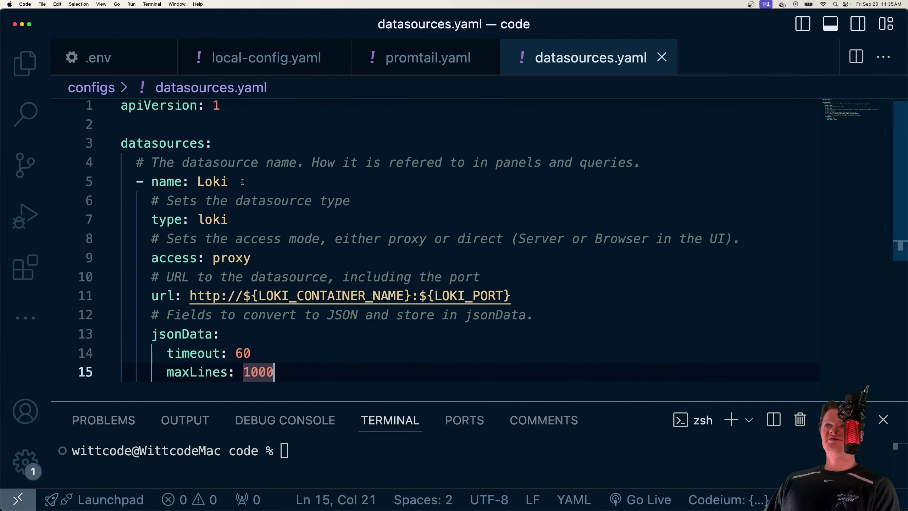
pyautogui.moveTo(227, 182); pyautogui.dragTo(222, 152)
pyautogui.click(226, 183)
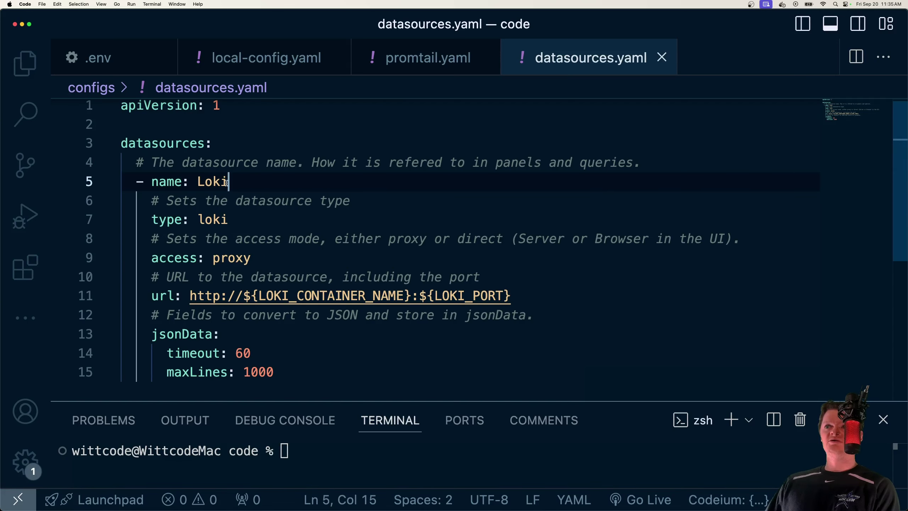
pyautogui.moveTo(228, 219); pyautogui.dragTo(199, 214)
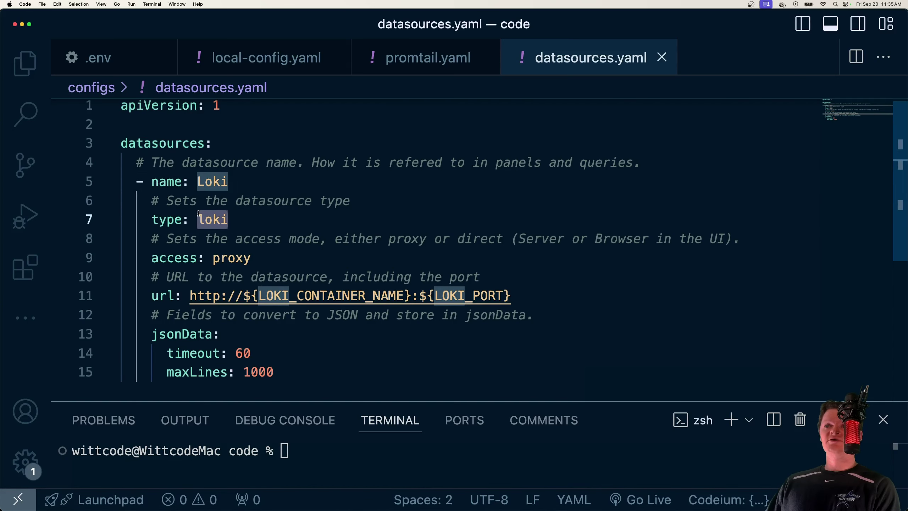
pyautogui.scroll(-1, 199, 214)
pyautogui.moveTo(519, 278); pyautogui.dragTo(304, 276)
pyautogui.click(312, 277)
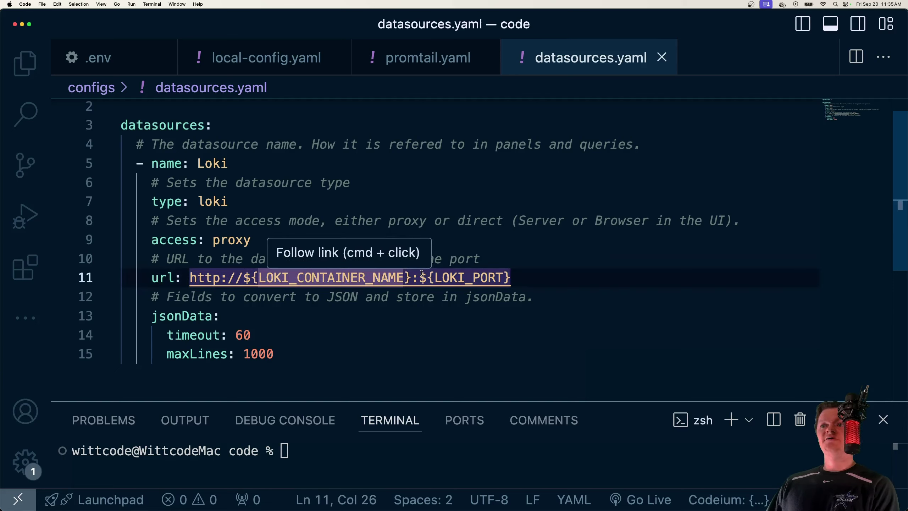
pyautogui.click(410, 278)
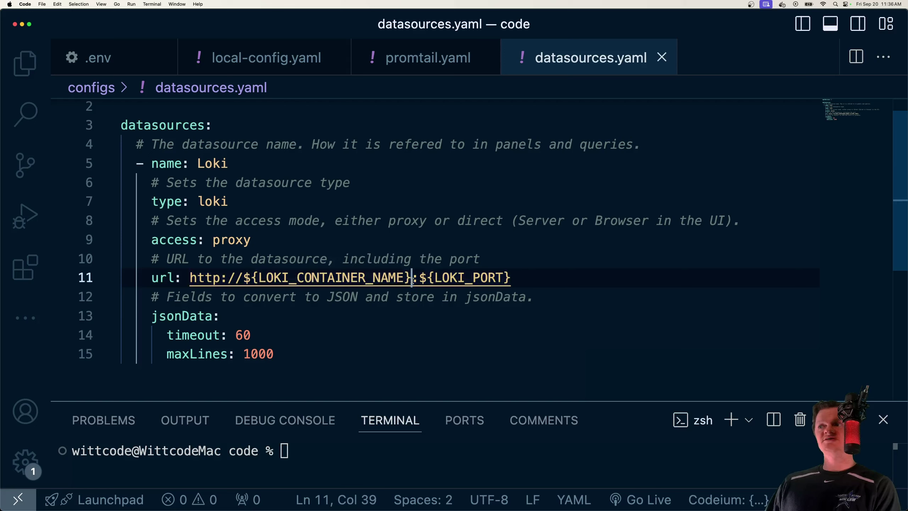
pyautogui.moveTo(514, 269); pyautogui.dragTo(258, 279)
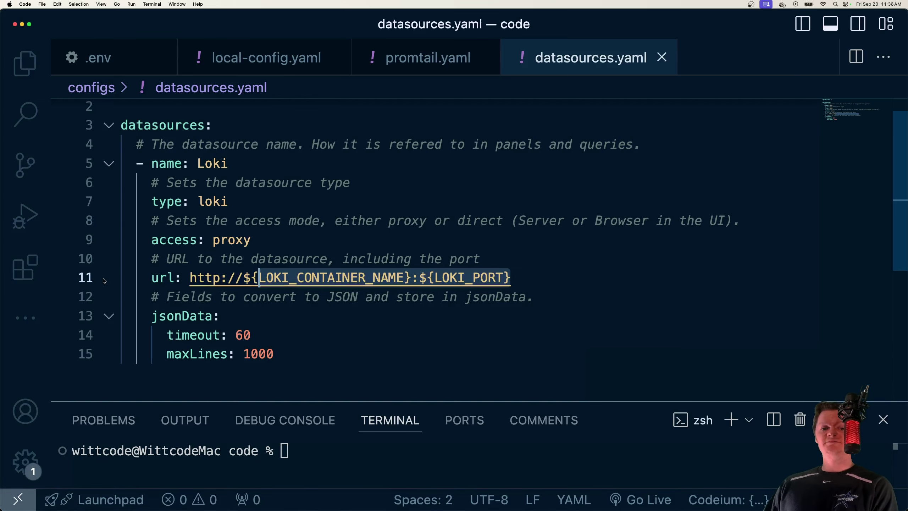
pyautogui.click(289, 220)
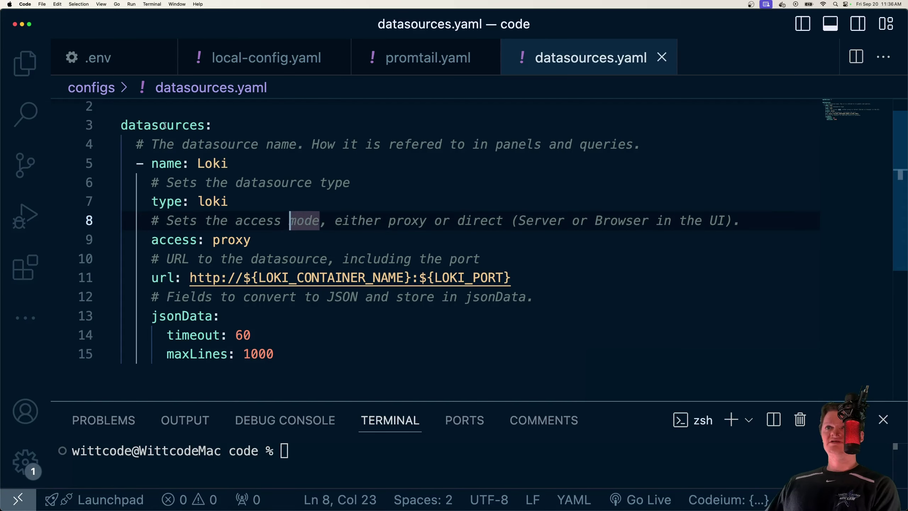
pyautogui.click(25, 63)
pyautogui.click(139, 87)
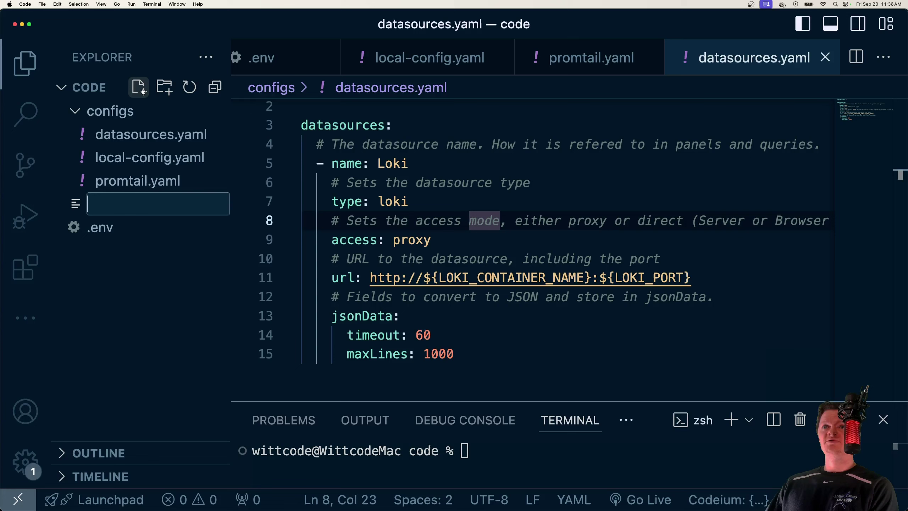
pyautogui.write('docker-compose.yaml')
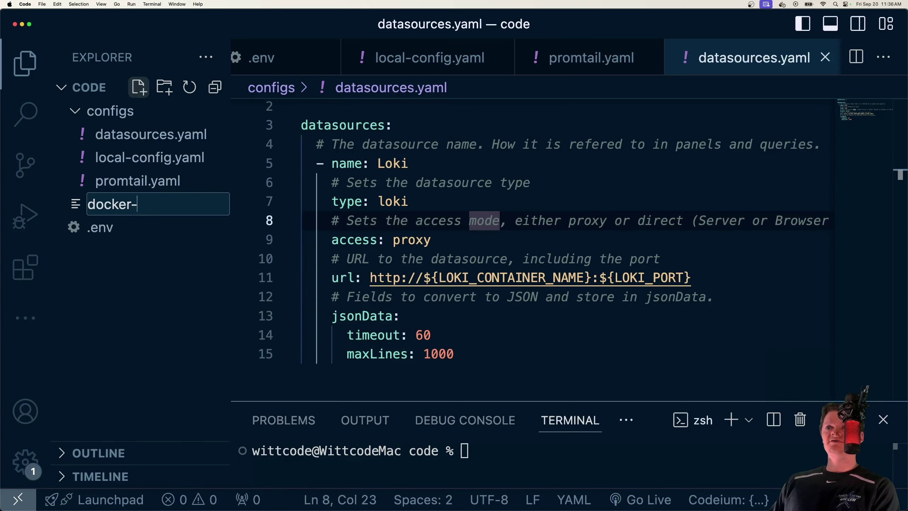
pyautogui.press('Return')
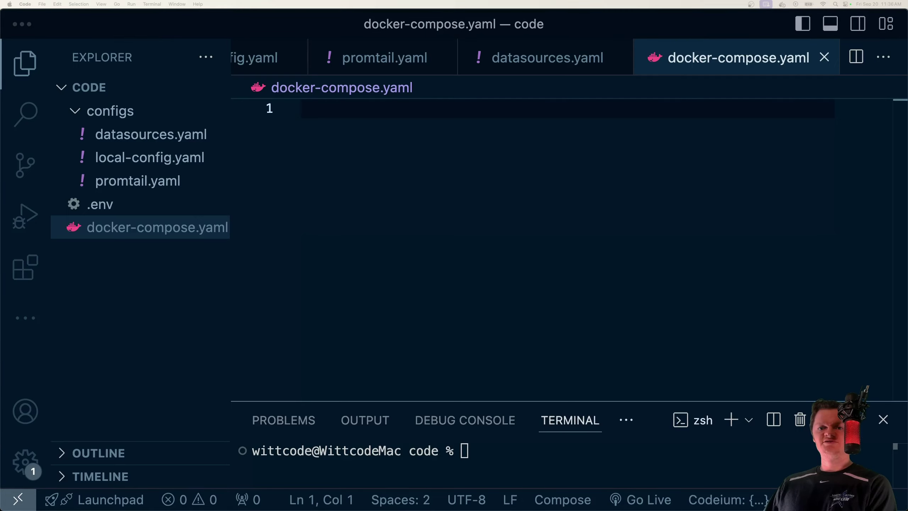
pyautogui.press('super+v')
pyautogui.press('super+b')
pyautogui.scroll(10, 294, 261)
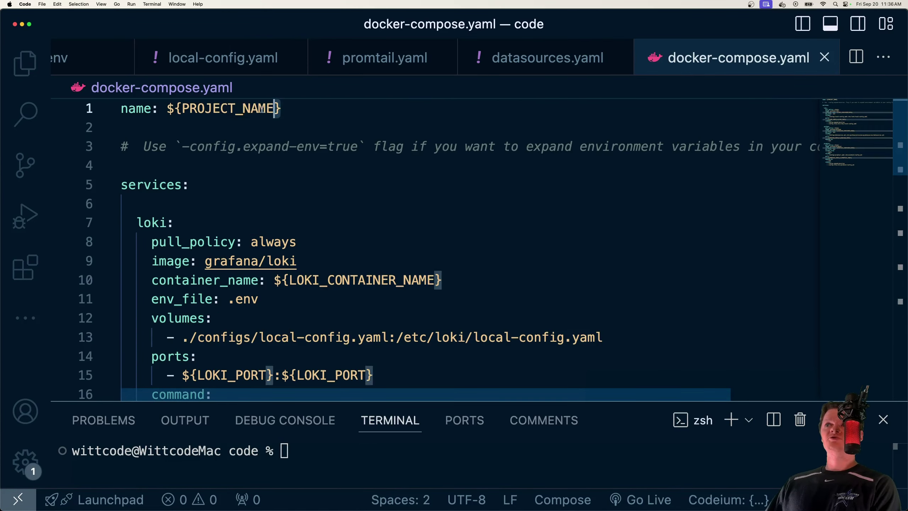
pyautogui.moveTo(282, 109); pyautogui.dragTo(109, 107)
pyautogui.scroll(-1, 186, 171)
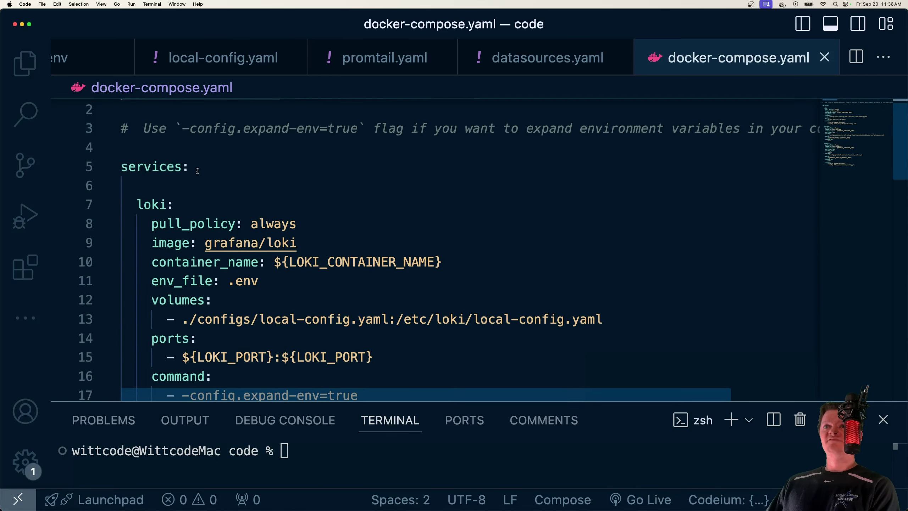
pyautogui.scroll(-1, 197, 171)
pyautogui.scroll(-1, 198, 171)
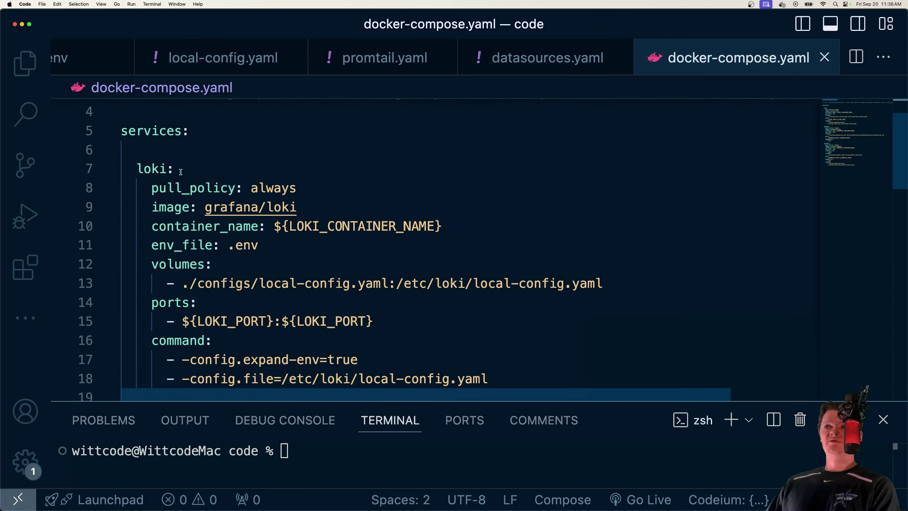
pyautogui.click(317, 189)
pyautogui.hotkey('shift', 'Left')
pyautogui.hotkey('shift', 'Left')
pyautogui.hotkey('shift', 'Left')
pyautogui.hotkey('shift', 'Left')
pyautogui.hotkey('shift', 'Left')
pyautogui.hotkey('shift', 'Left')
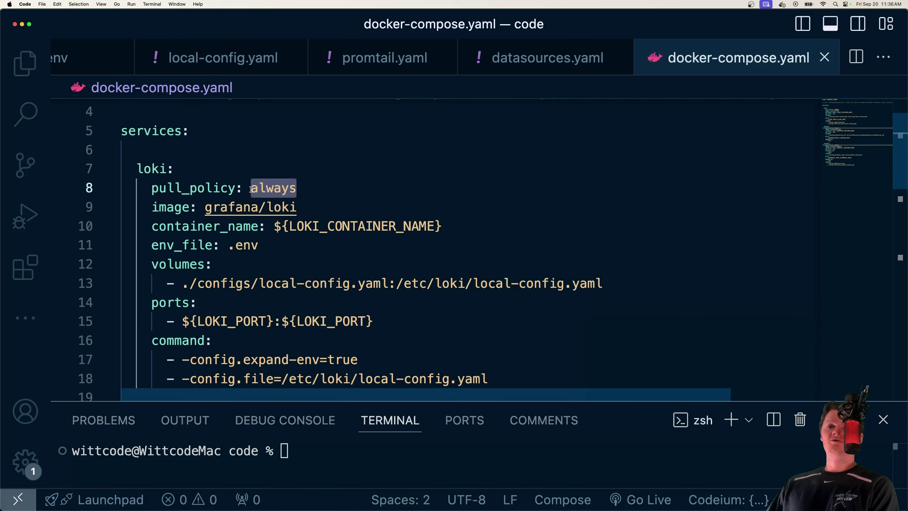
pyautogui.moveTo(298, 208); pyautogui.dragTo(205, 208)
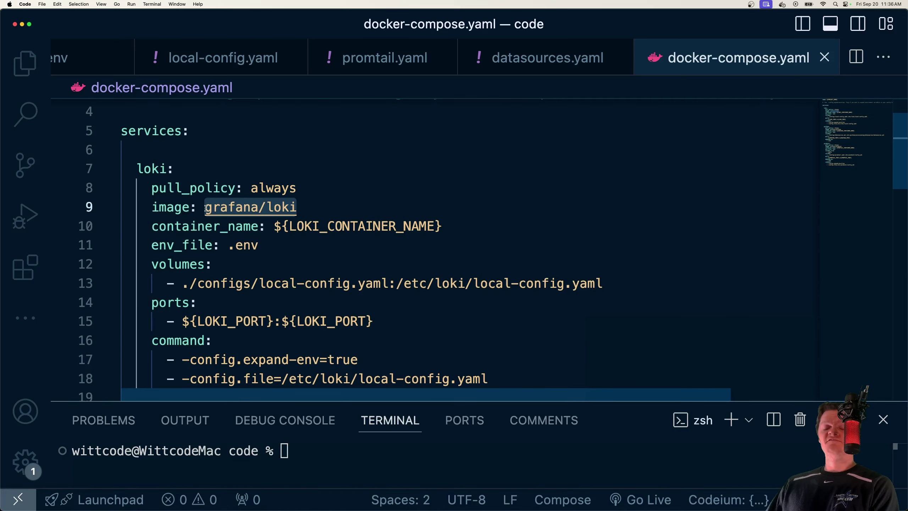
pyautogui.scroll(-1, 304, 204)
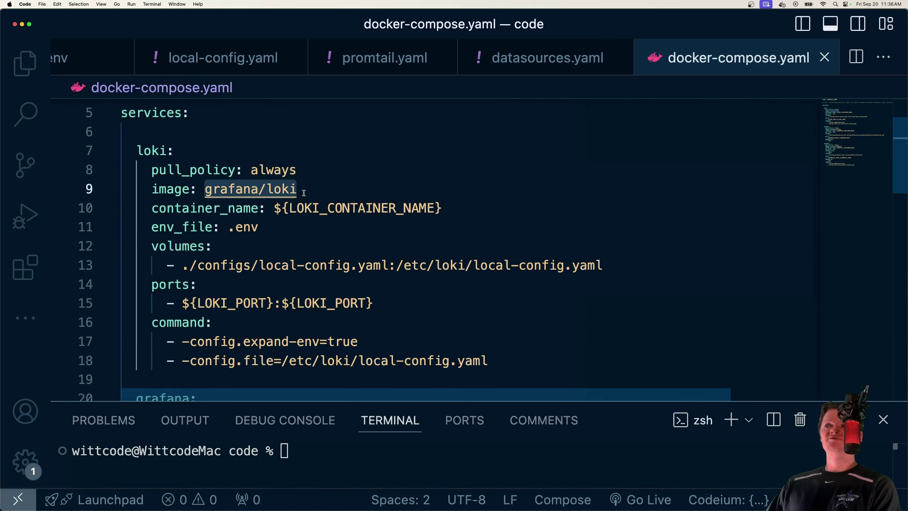
pyautogui.click(305, 191)
pyautogui.click(451, 204)
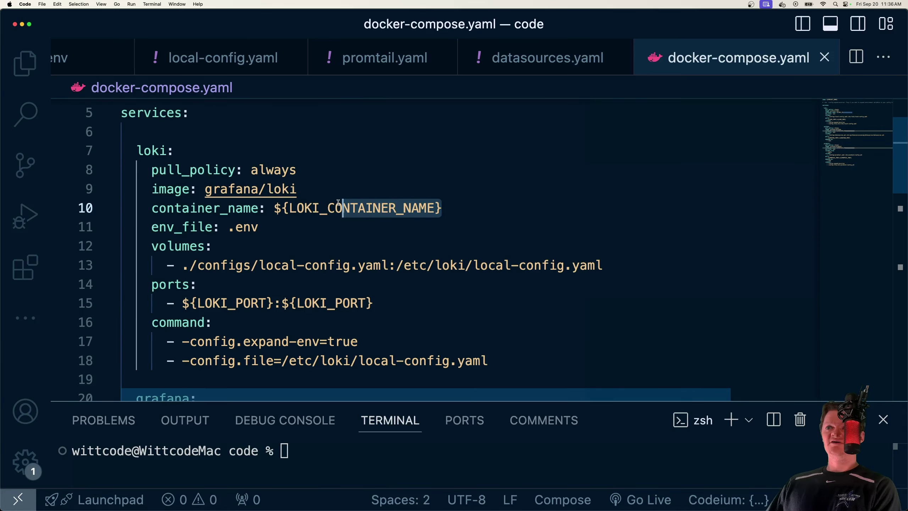
pyautogui.scroll(-2, 328, 205)
pyautogui.moveTo(336, 190); pyautogui.dragTo(215, 191)
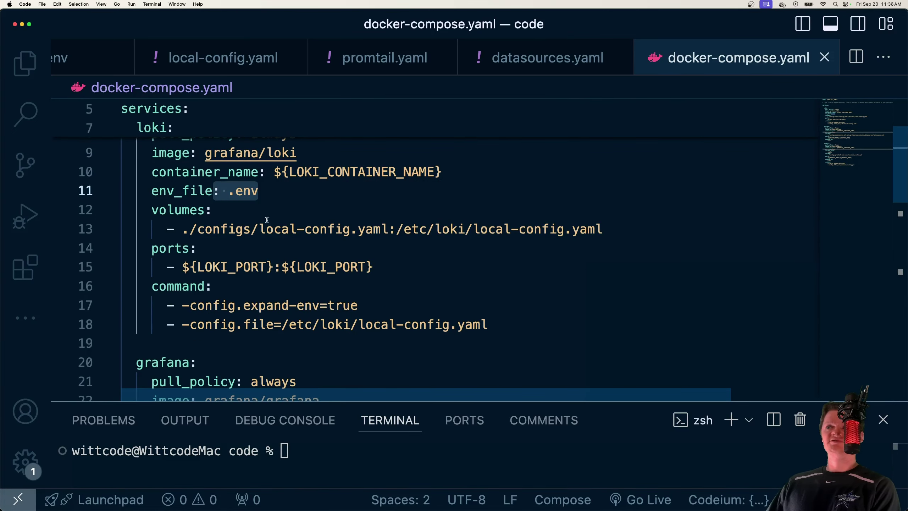
pyautogui.moveTo(259, 229); pyautogui.dragTo(577, 221)
pyautogui.click(417, 227)
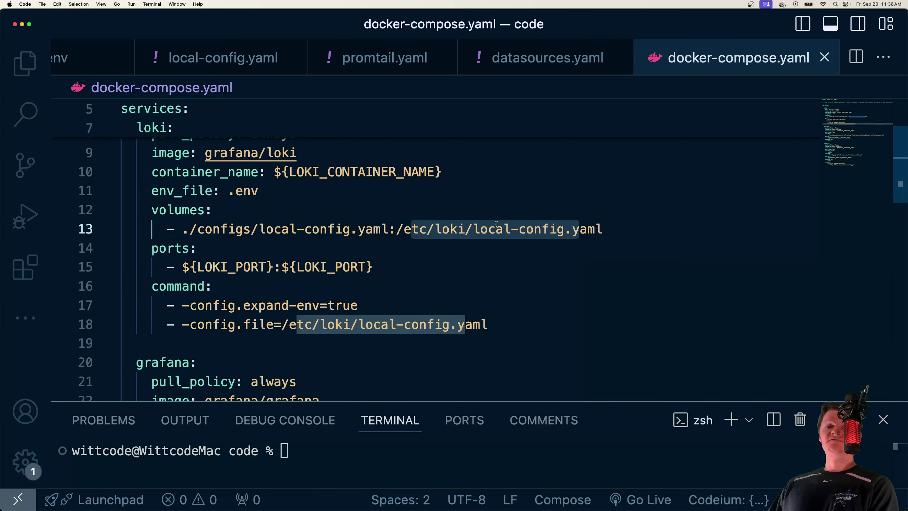
pyautogui.moveTo(388, 266); pyautogui.dragTo(488, 288)
pyautogui.scroll(-2, 195, 255)
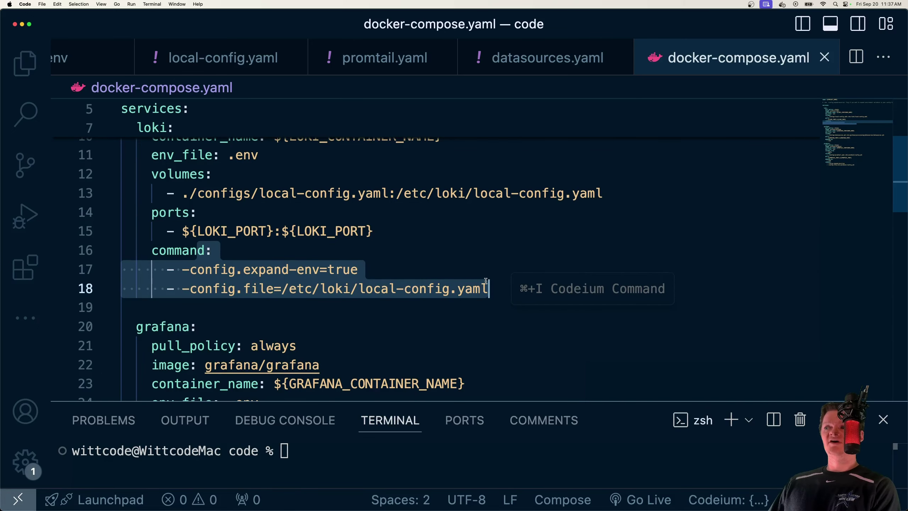
pyautogui.moveTo(358, 269); pyautogui.dragTo(187, 266)
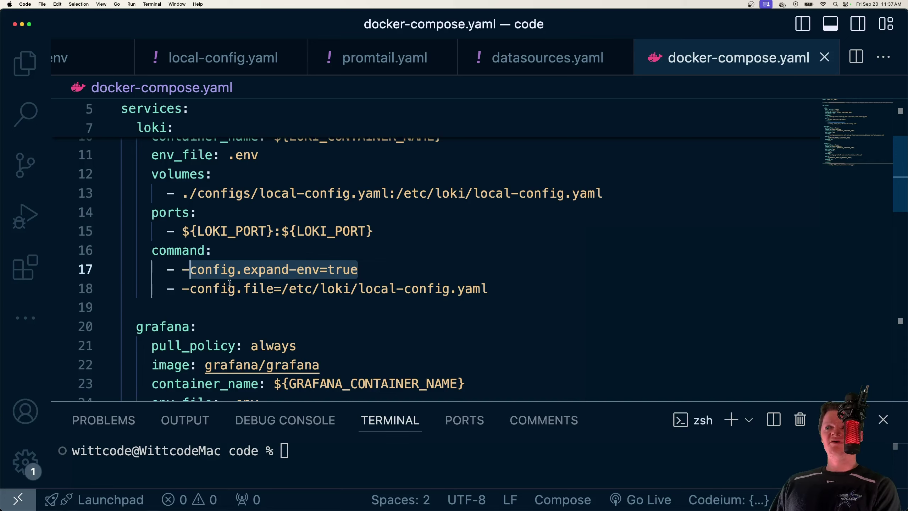
pyautogui.moveTo(268, 288); pyautogui.dragTo(478, 290)
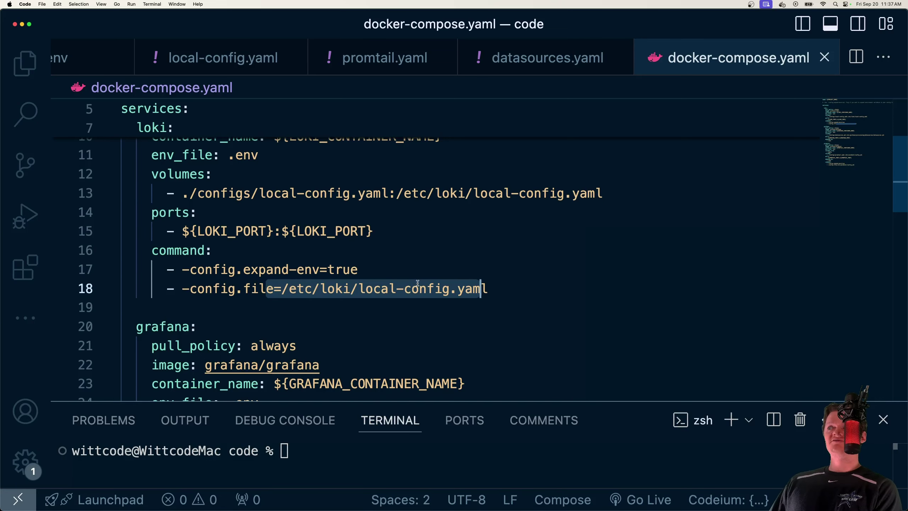
pyautogui.moveTo(357, 269); pyautogui.dragTo(261, 255)
pyautogui.scroll(-3, 215, 259)
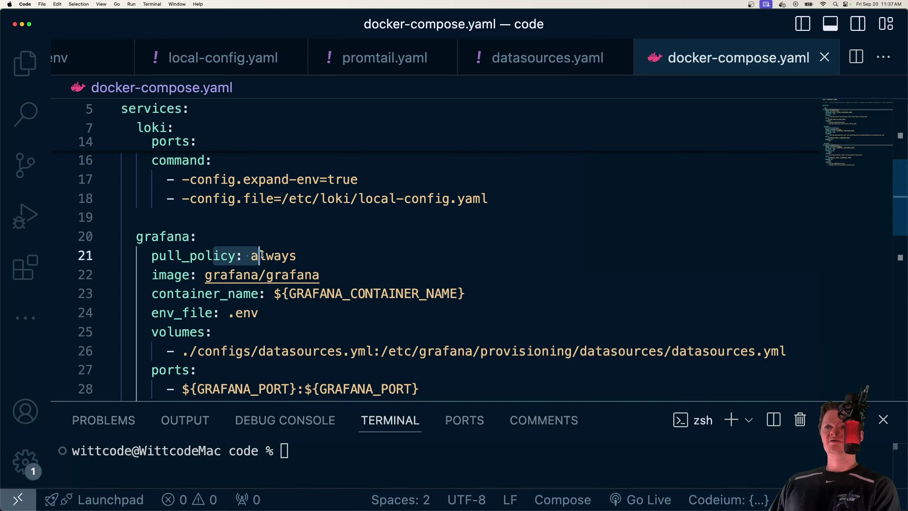
pyautogui.moveTo(274, 288); pyautogui.dragTo(352, 288)
pyautogui.scroll(-1, 346, 286)
pyautogui.scroll(-3, 346, 286)
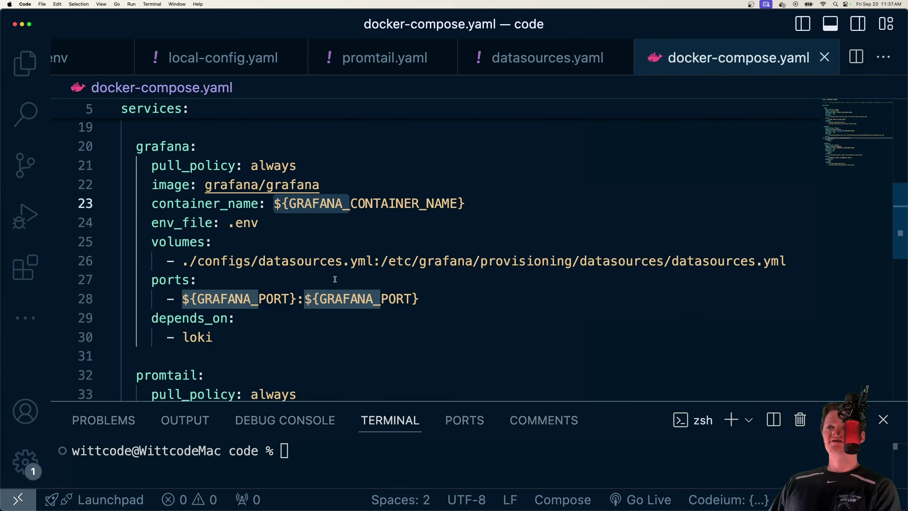
pyautogui.moveTo(258, 223); pyautogui.dragTo(235, 222)
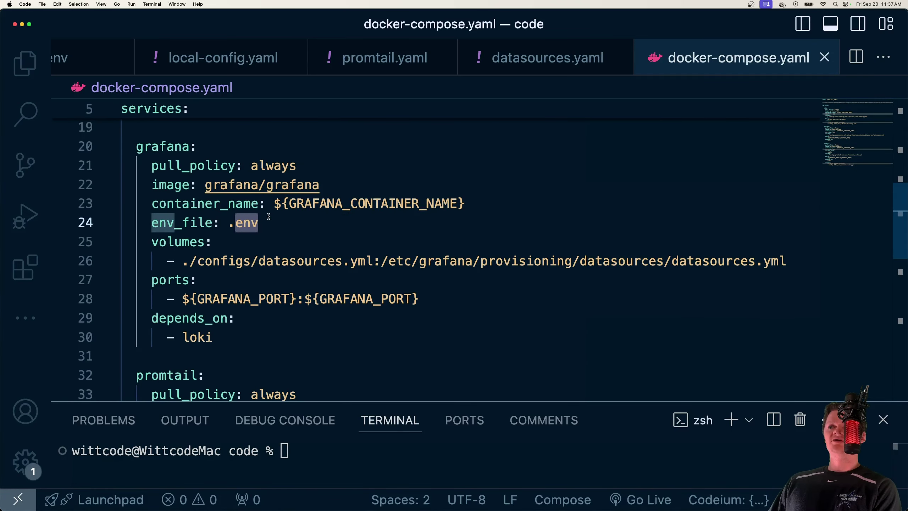
pyautogui.moveTo(209, 260); pyautogui.dragTo(300, 260)
pyautogui.click(290, 256)
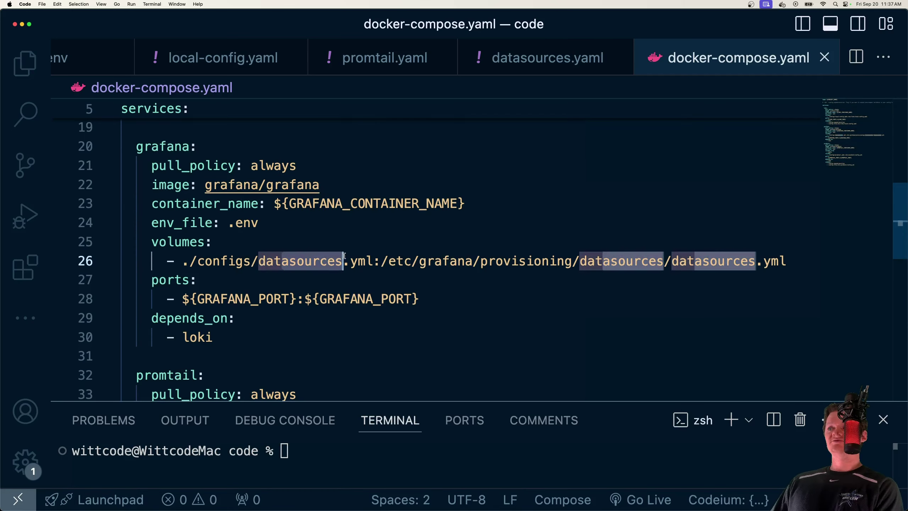
pyautogui.click(519, 257)
pyautogui.moveTo(519, 258); pyautogui.dragTo(548, 259)
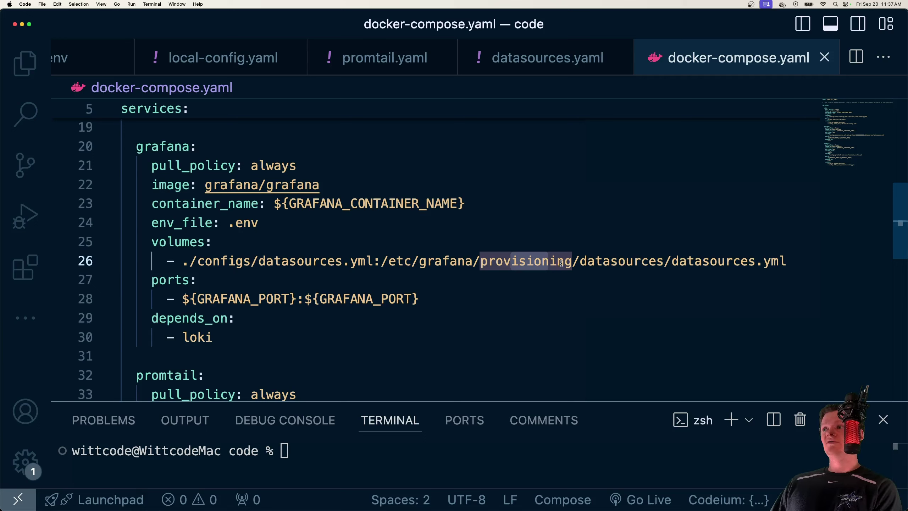
pyautogui.click(504, 263)
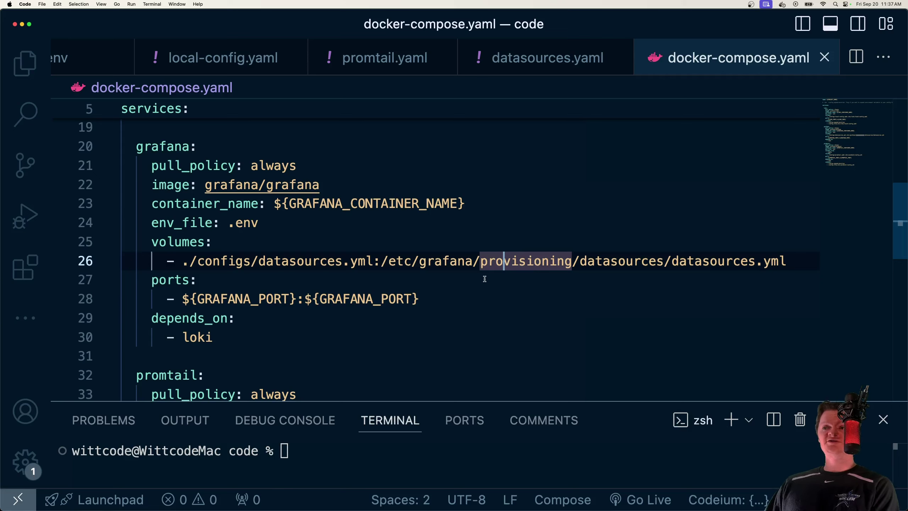
pyautogui.moveTo(423, 299); pyautogui.dragTo(152, 279)
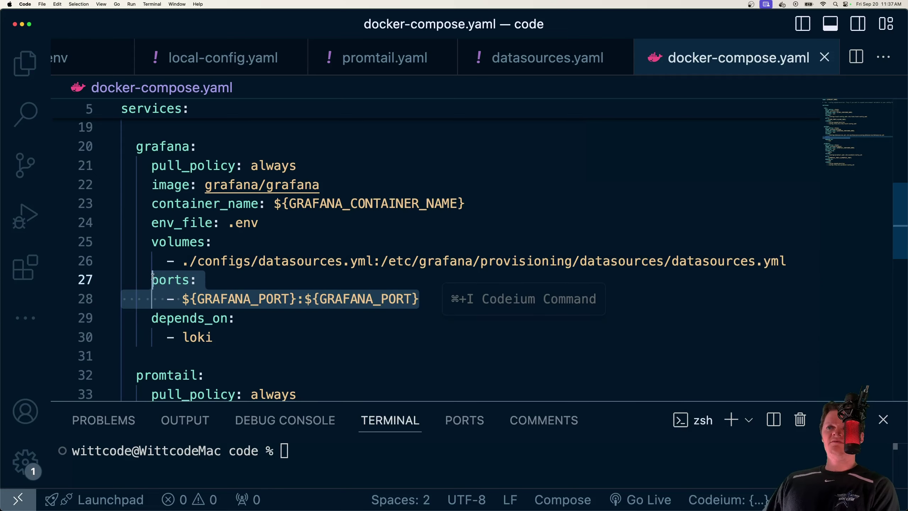
pyautogui.scroll(-2, 216, 285)
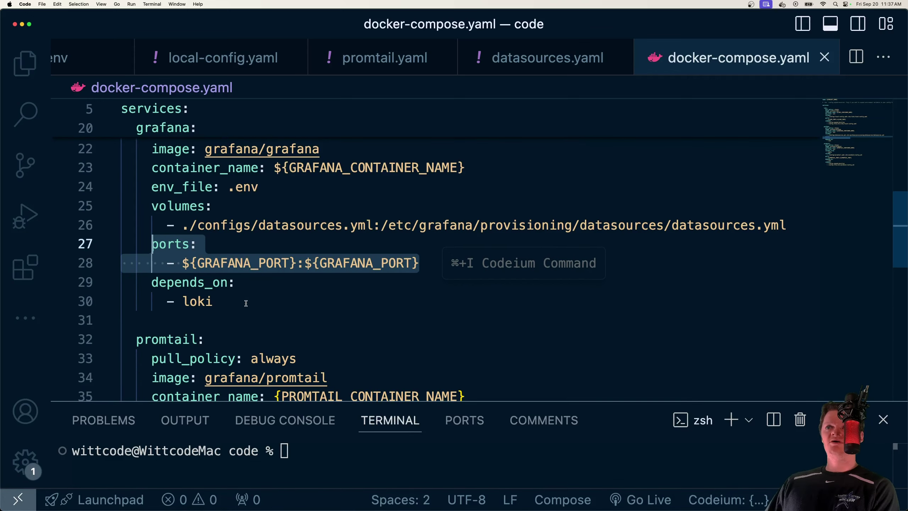
pyautogui.moveTo(246, 302); pyautogui.dragTo(122, 282)
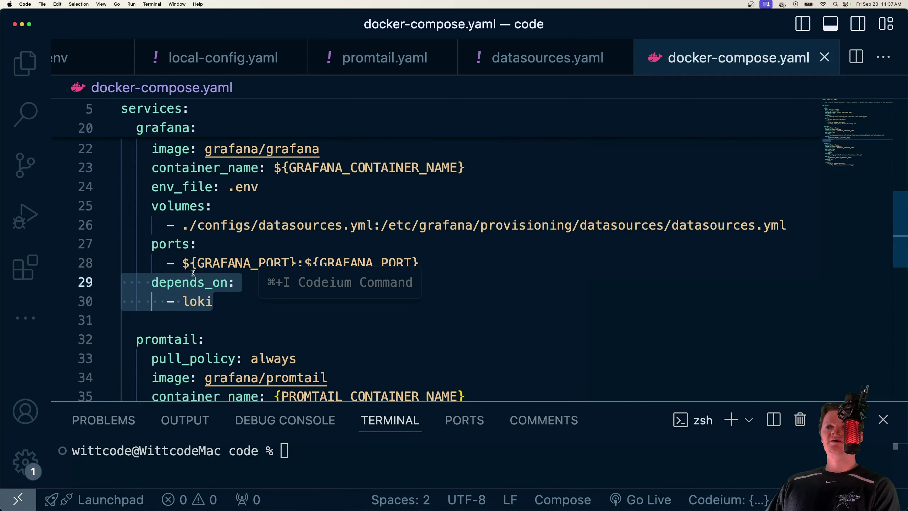
pyautogui.moveTo(195, 274)
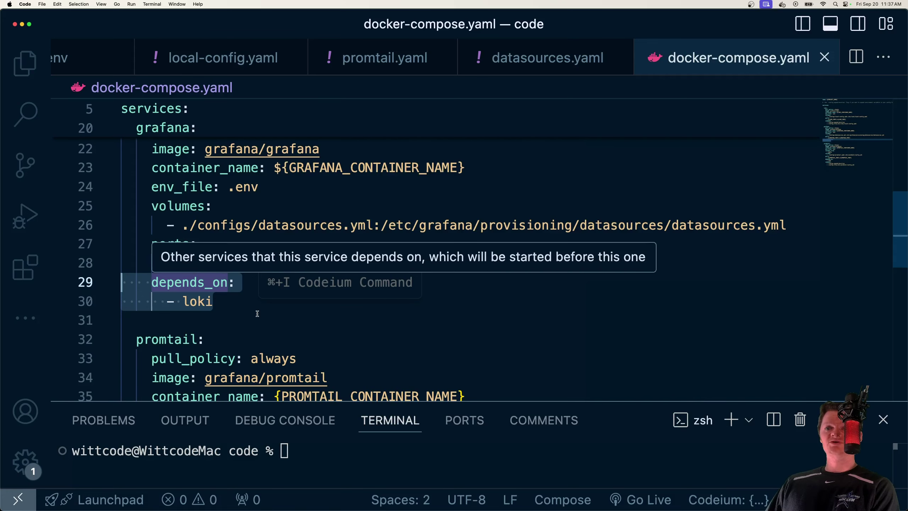
pyautogui.scroll(-6, 229, 217)
pyautogui.click(228, 217)
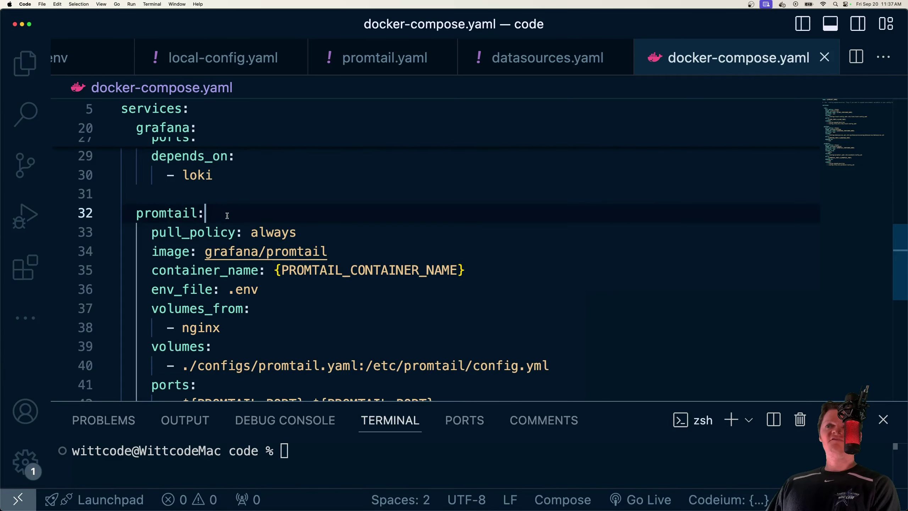
# - Delete the volumes_from nginx entry from the promtail service in docker-compose.yaml
pyautogui.hotkey('shift', 'Left')
pyautogui.hotkey('shift', 'Left')
pyautogui.hotkey('shift', 'Left')
pyautogui.hotkey('shift', 'Left')
pyautogui.hotkey('shift', 'Left')
pyautogui.hotkey('shift', 'Left')
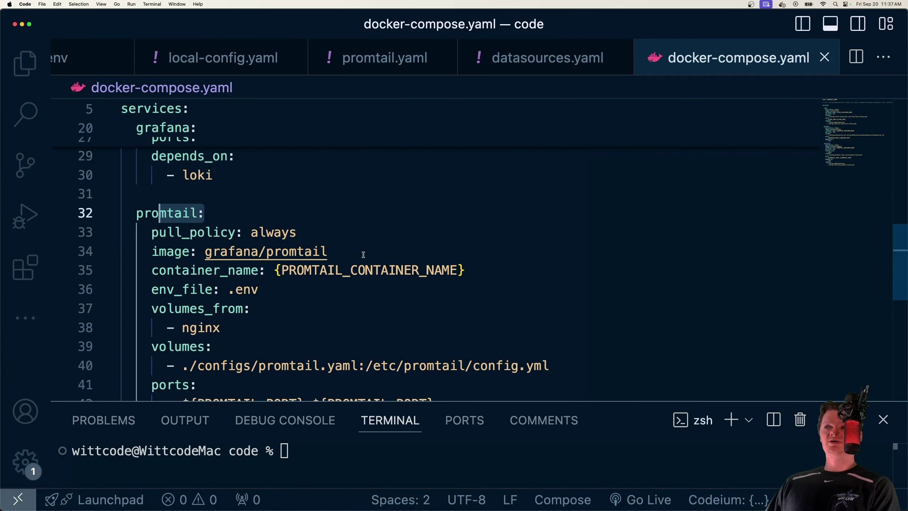
pyautogui.click(474, 268)
pyautogui.moveTo(474, 268); pyautogui.dragTo(76, 256)
pyautogui.scroll(-1, 314, 269)
pyautogui.scroll(-2, 220, 268)
pyautogui.click(129, 268)
pyautogui.press('BackSpace')
pyautogui.press('BackSpace')
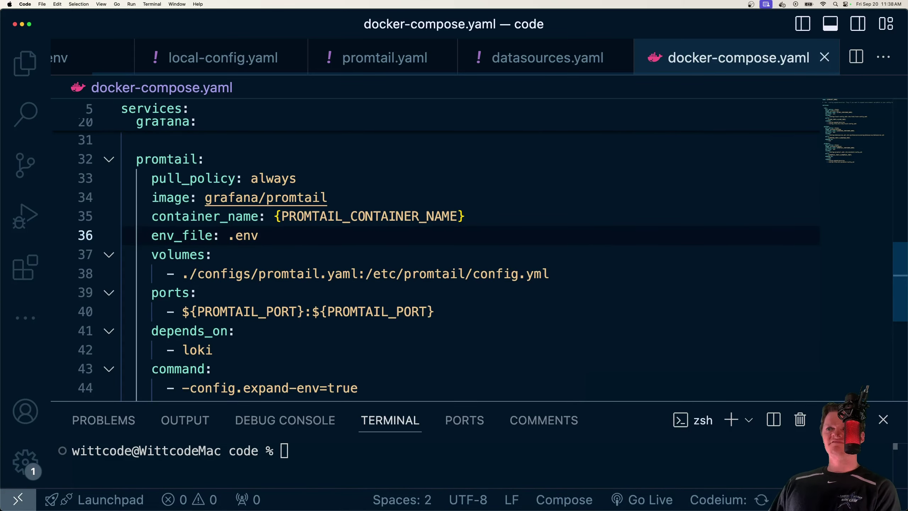
# - Review promtail's config.yml mount, loki dependency and command flags, then enlarge the terminal panel
pyautogui.click(304, 246)
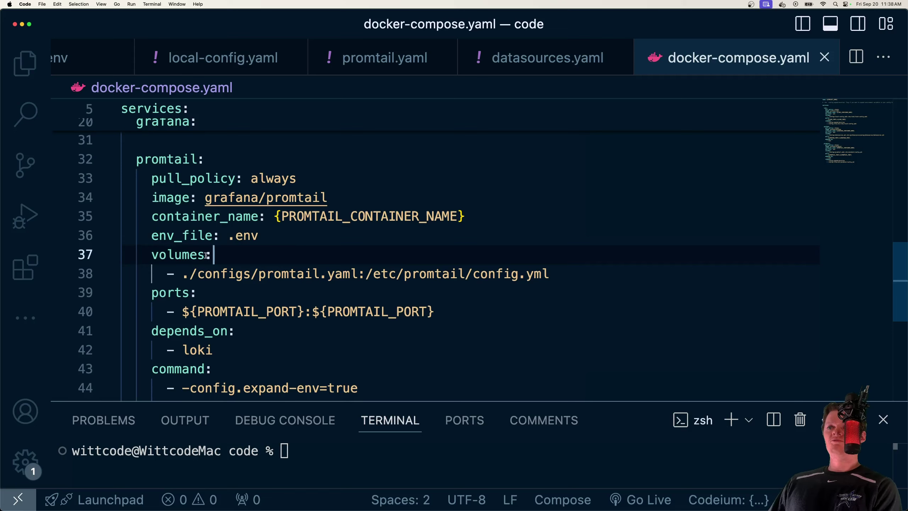
pyautogui.moveTo(198, 274); pyautogui.dragTo(325, 274)
pyautogui.click(263, 274)
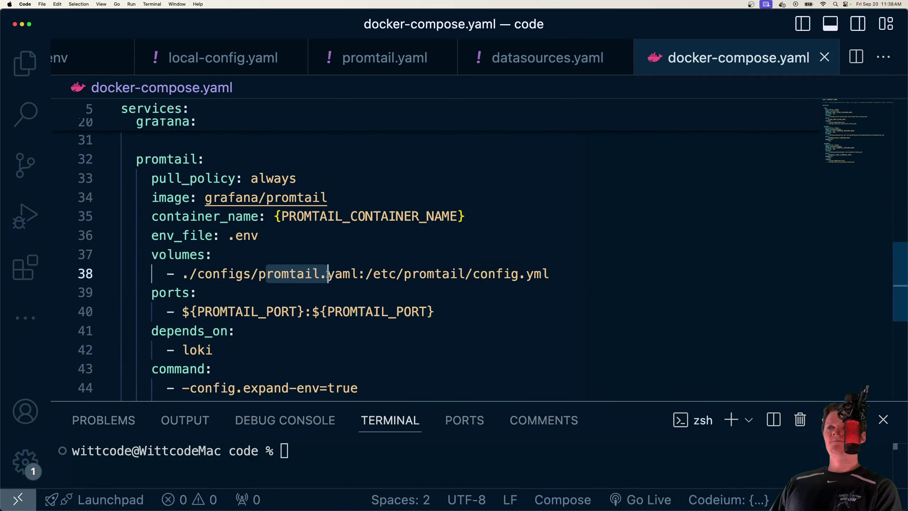
pyautogui.moveTo(479, 274); pyautogui.dragTo(542, 273)
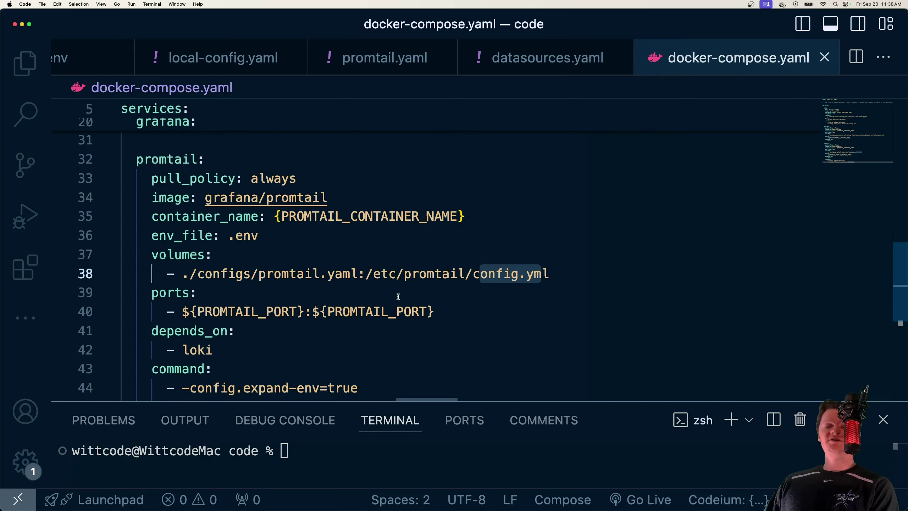
pyautogui.click(311, 306)
pyautogui.scroll(-2, 277, 315)
pyautogui.click(212, 304)
pyautogui.moveTo(212, 305); pyautogui.dragTo(172, 294)
pyautogui.scroll(-1, 175, 286)
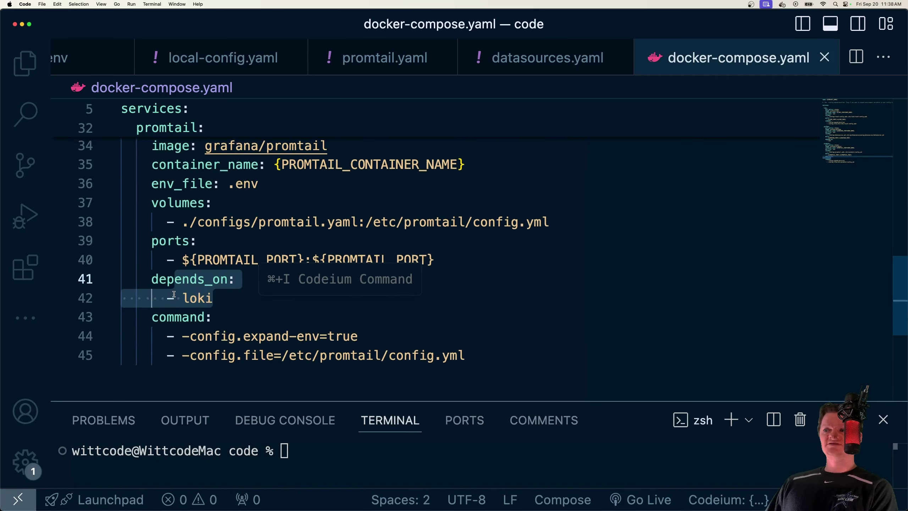
pyautogui.moveTo(464, 353); pyautogui.dragTo(170, 336)
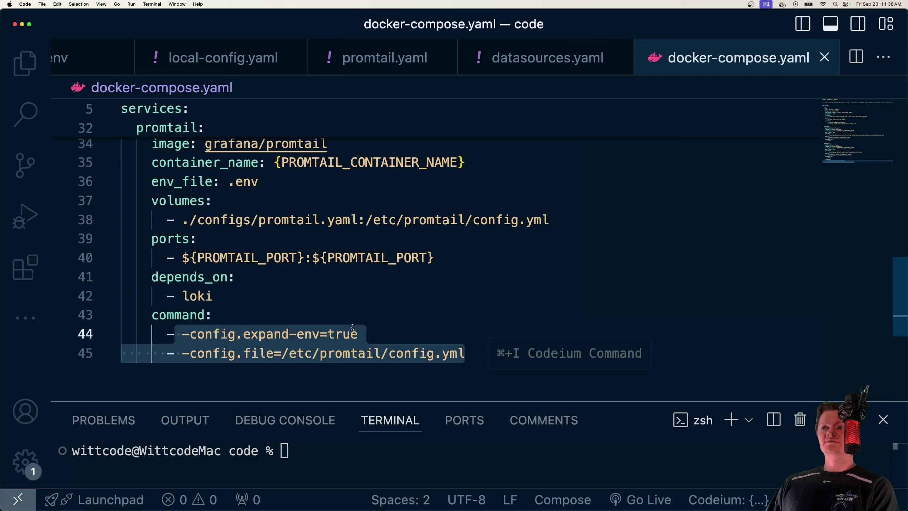
pyautogui.moveTo(357, 334); pyautogui.dragTo(206, 330)
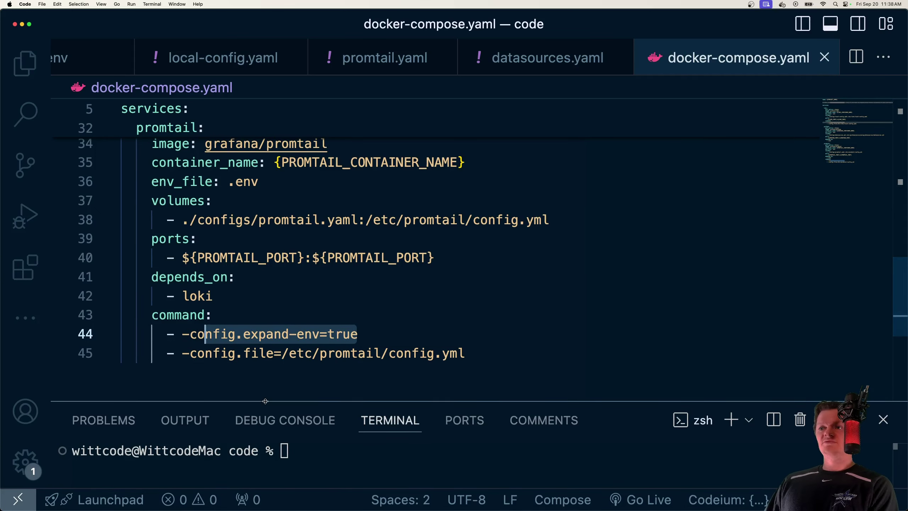
pyautogui.moveTo(270, 401); pyautogui.dragTo(271, 264)
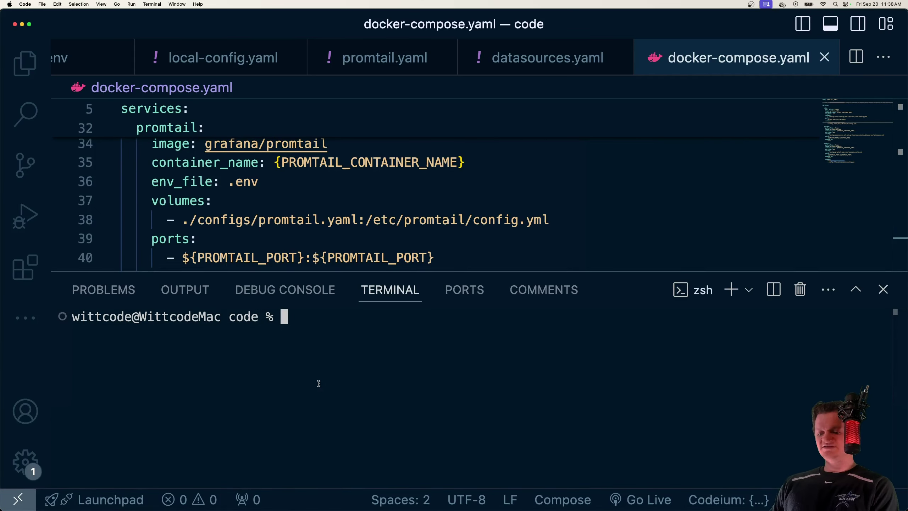
# - Run docker compose up, then fix promtail's container_name to ${PROMTAIL_CONTAINER_NAME}
pyautogui.write('docker compose ')
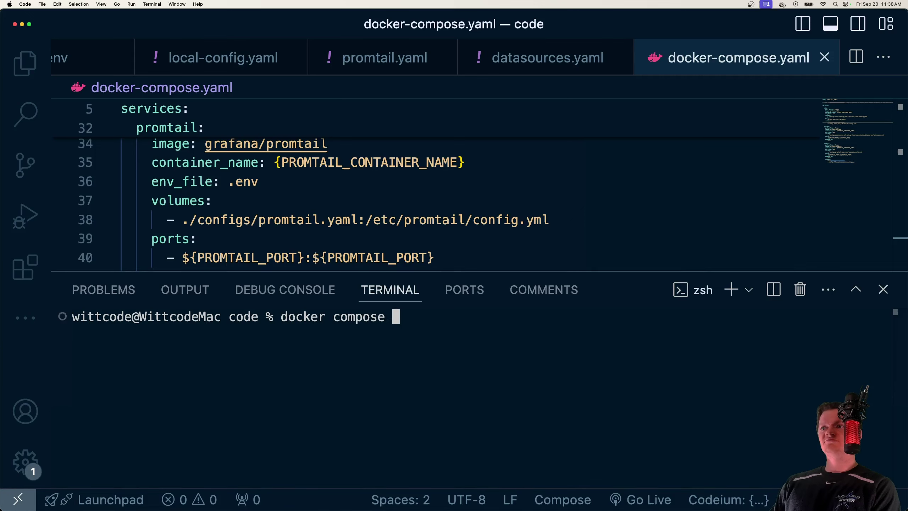
pyautogui.write('up')
pyautogui.press('Return')
pyautogui.moveTo(272, 271); pyautogui.dragTo(271, 346)
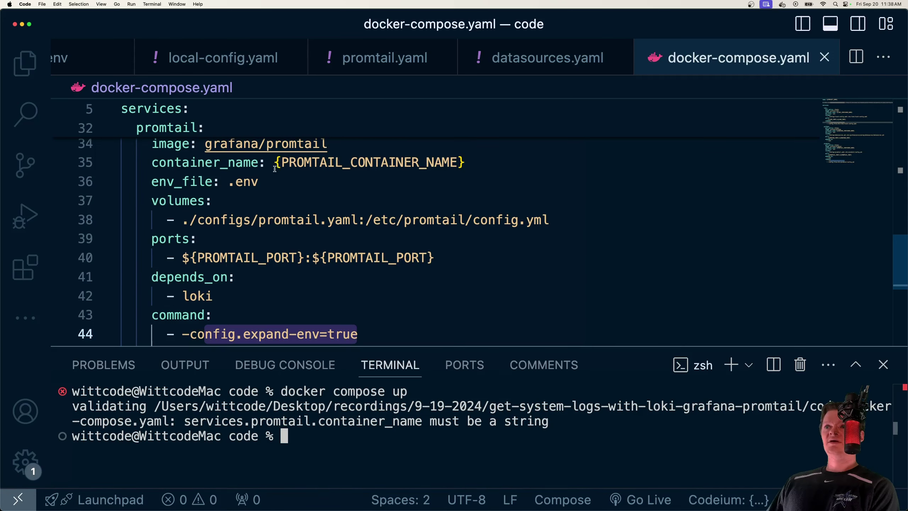
pyautogui.click(274, 162)
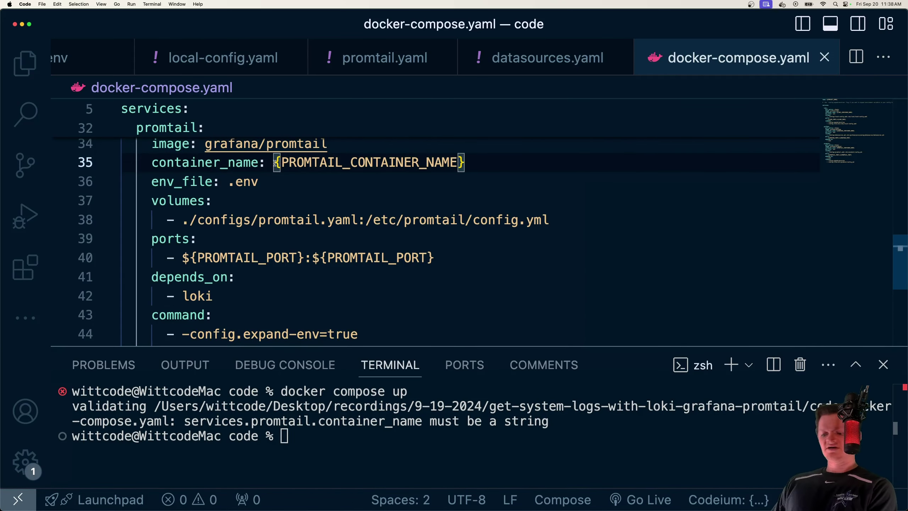
pyautogui.scroll(2, 429, 222)
pyautogui.write('$')
pyautogui.scroll(-2, 428, 221)
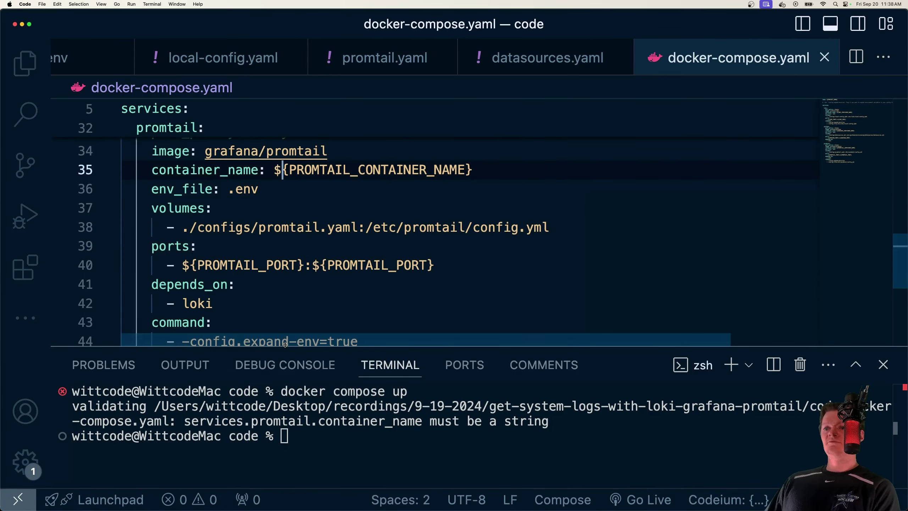
# - Rerun docker compose up, inspect Promtail's Loki push address error, and stop the containers
pyautogui.moveTo(190, 421); pyautogui.dragTo(437, 420)
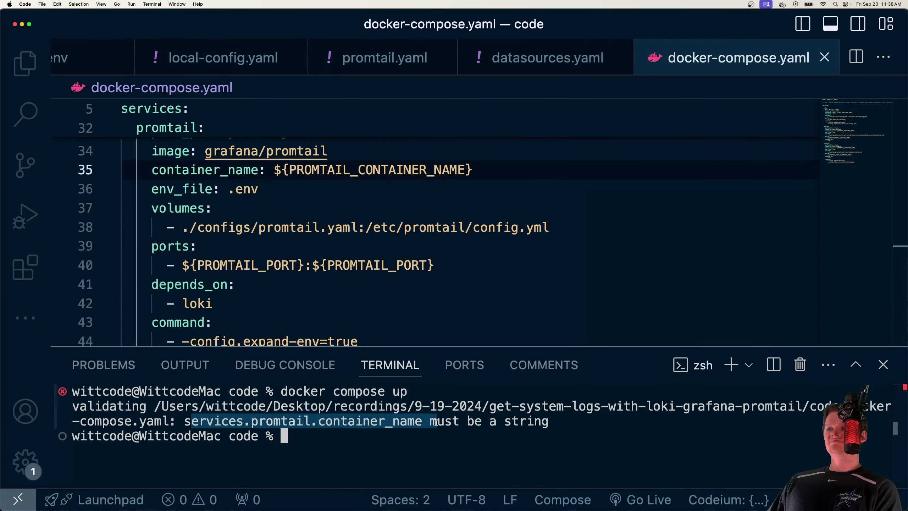
pyautogui.click(423, 435)
pyautogui.press('Up')
pyautogui.press('Return')
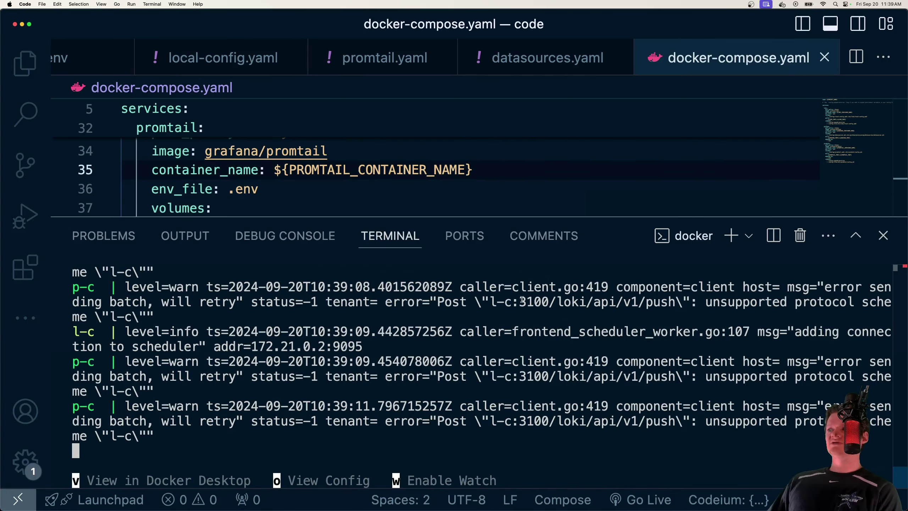
pyautogui.moveTo(497, 302); pyautogui.dragTo(618, 304)
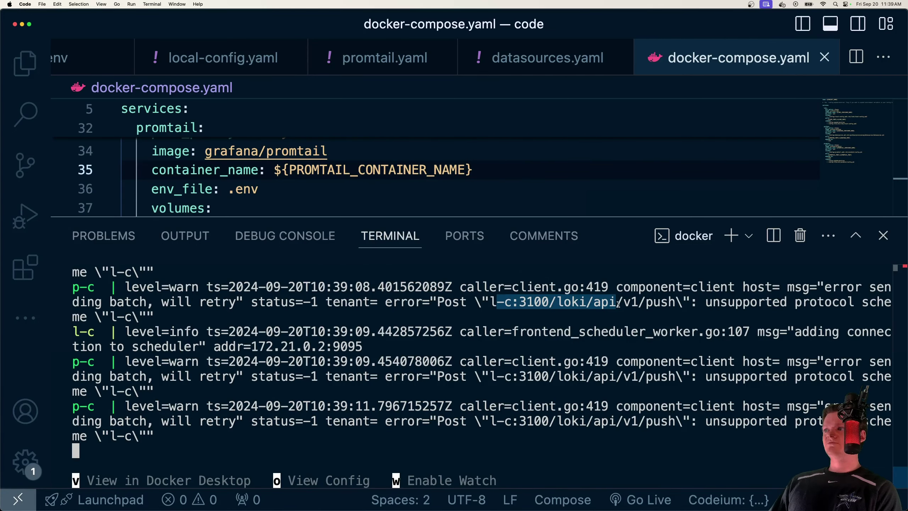
pyautogui.click(431, 378)
pyautogui.hotkey('ctrl', 'c')
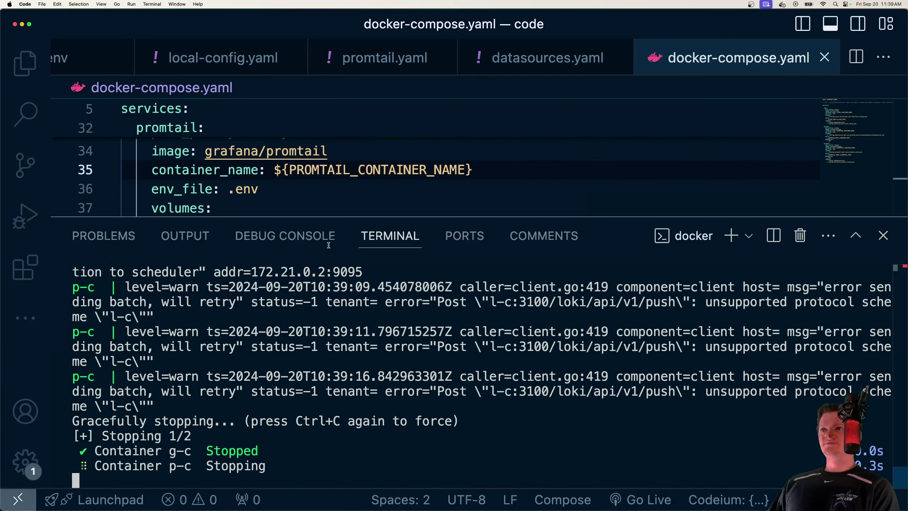
pyautogui.moveTo(308, 217); pyautogui.dragTo(308, 350)
pyautogui.scroll(2, 393, 215)
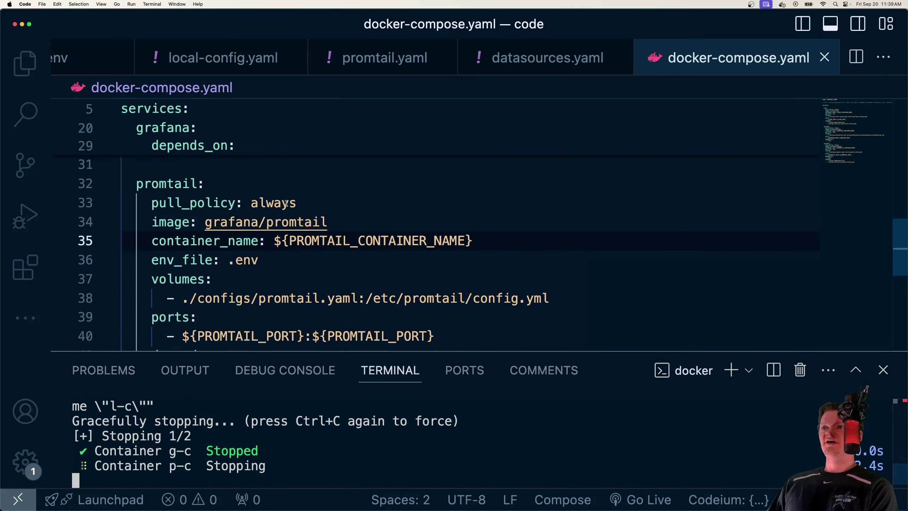
pyautogui.click(223, 57)
pyautogui.scroll(-3, 354, 178)
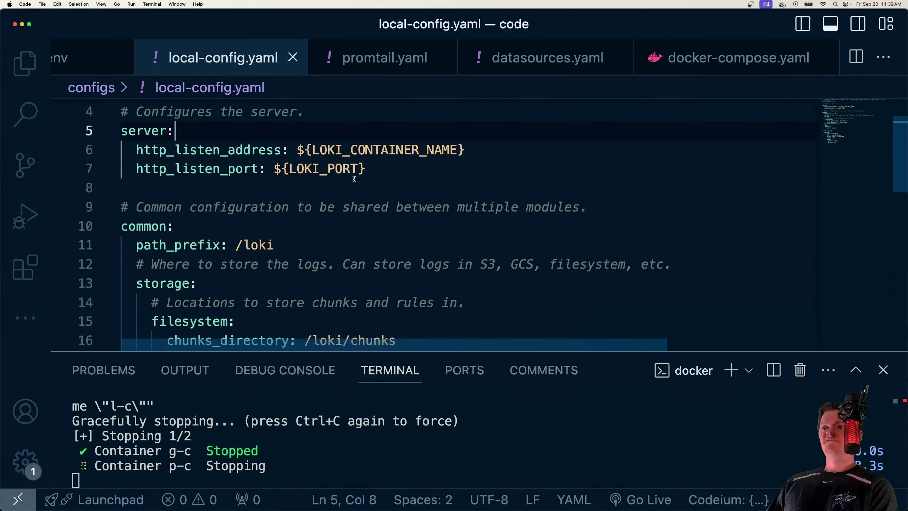
pyautogui.scroll(-3, 354, 179)
pyautogui.click(405, 63)
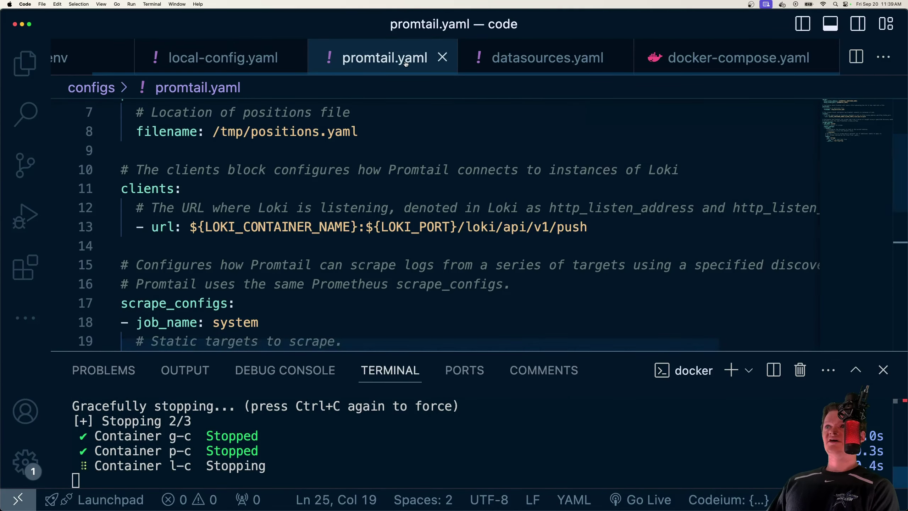
pyautogui.click(357, 211)
pyautogui.press('super+minus')
pyautogui.click(161, 191)
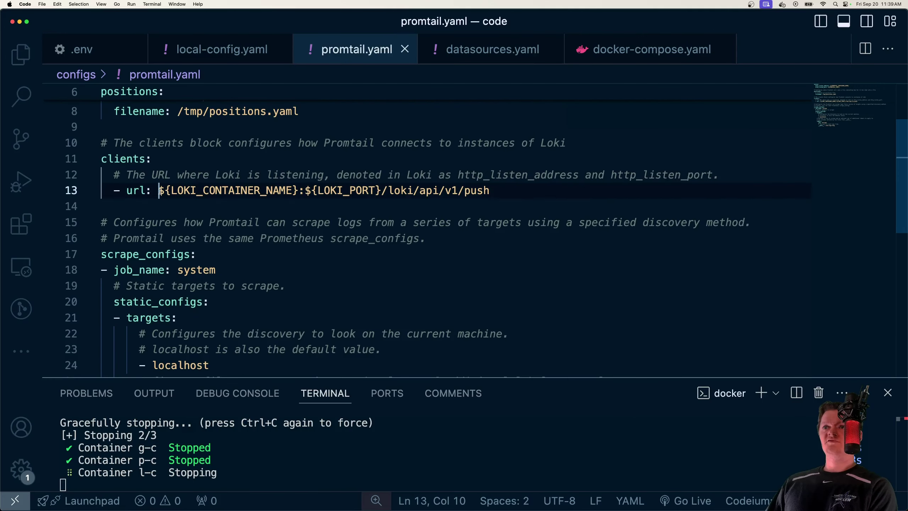
pyautogui.write('http://')
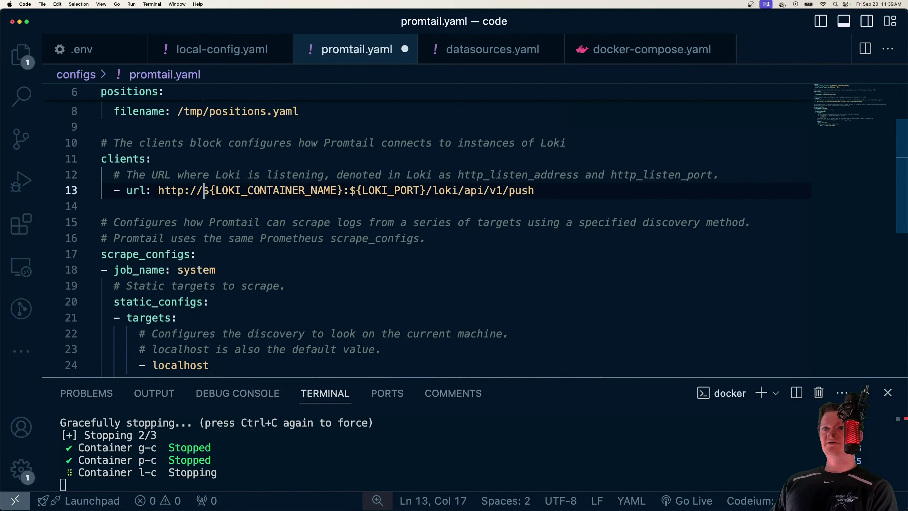
# - Restart the stack with docker compose down and up, inspect Grafana's datasources.yml error, then stop it
pyautogui.hotkey('ctrl', '`')
pyautogui.write('docker compose ')
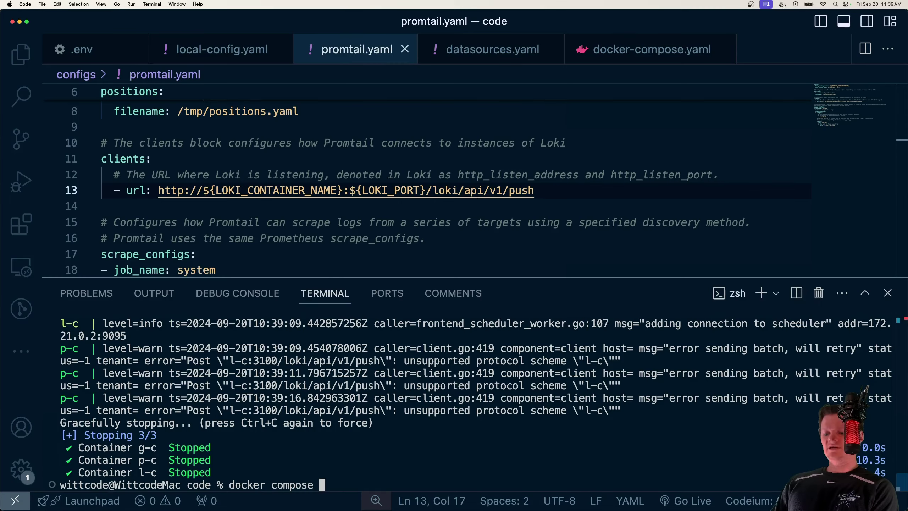
pyautogui.write('downdocker compose up')
pyautogui.press('Return')
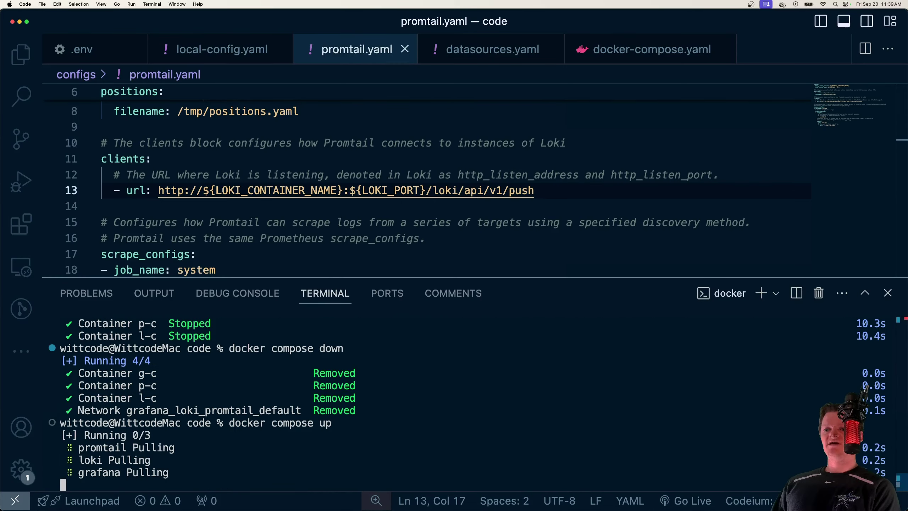
pyautogui.doubleClick(174, 190)
pyautogui.moveTo(192, 397); pyautogui.dragTo(156, 397)
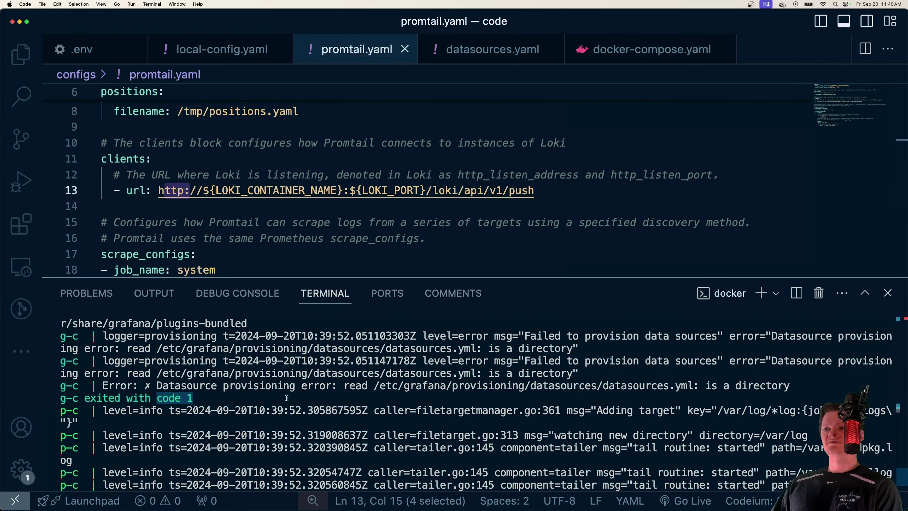
pyautogui.moveTo(398, 385); pyautogui.dragTo(673, 382)
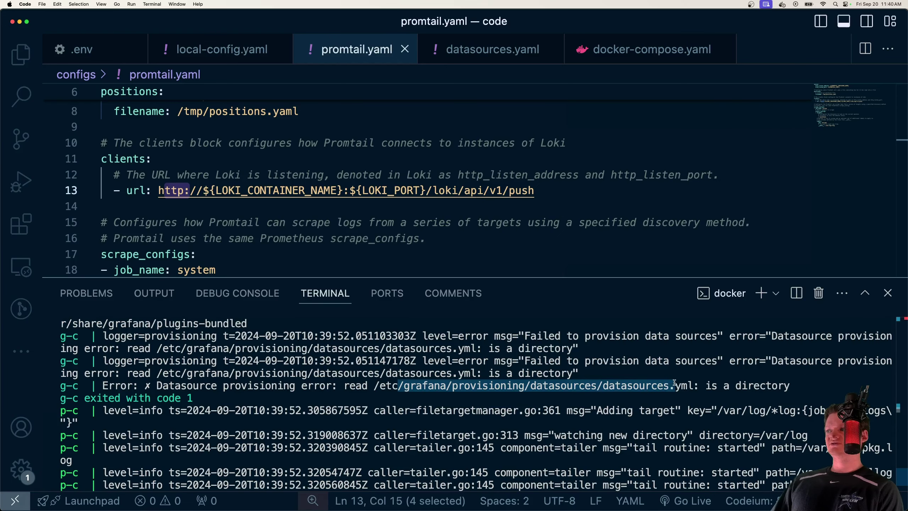
pyautogui.click(543, 432)
pyautogui.hotkey('ctrl', 'c')
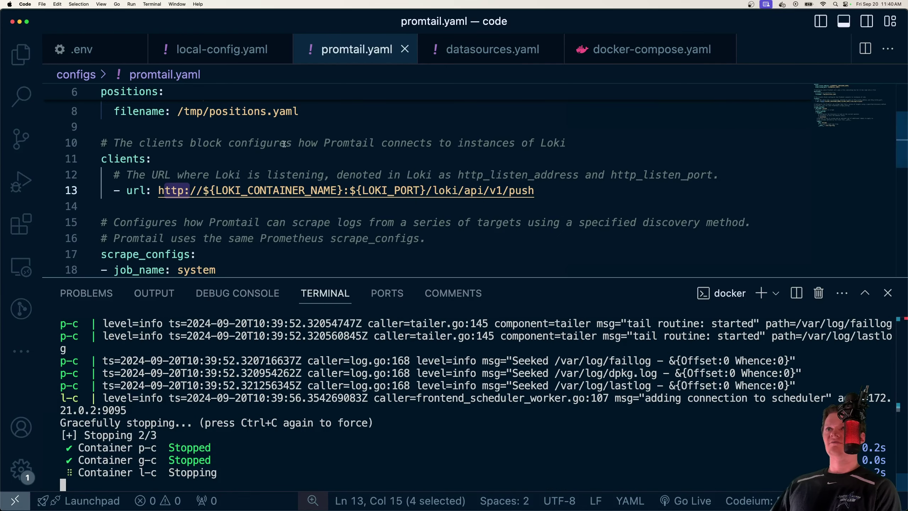
# - Change Grafana's volume source in docker-compose.yaml from datasources.yml to datasources.yaml
pyautogui.click(617, 52)
pyautogui.scroll(-5, 303, 211)
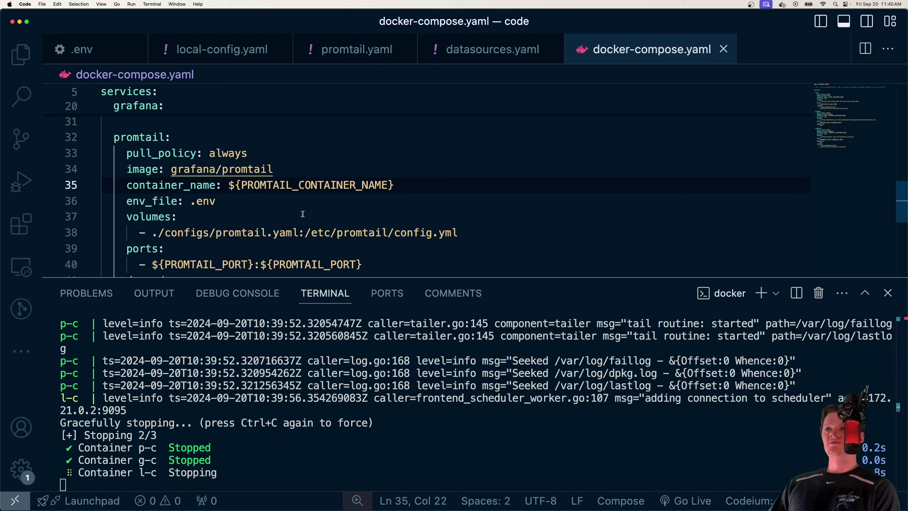
pyautogui.scroll(6, 303, 211)
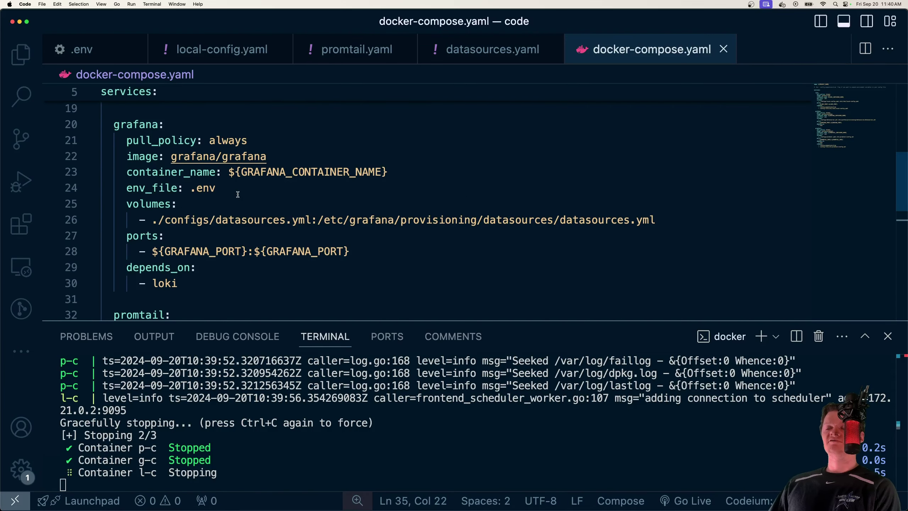
pyautogui.moveTo(184, 220); pyautogui.dragTo(281, 219)
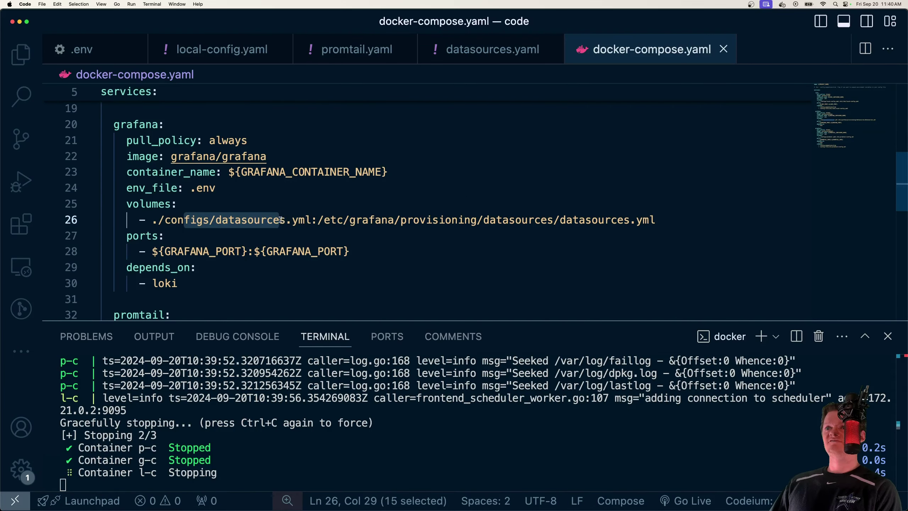
pyautogui.click(274, 220)
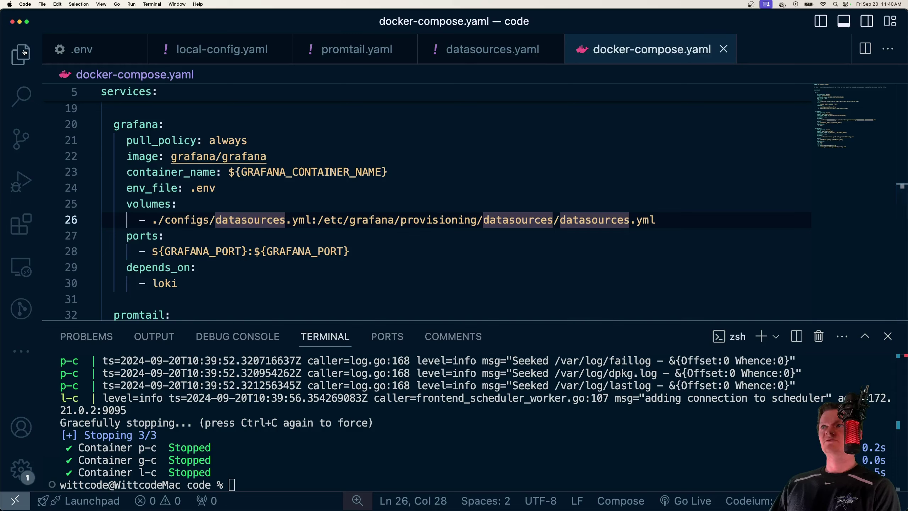
pyautogui.click(304, 220)
pyautogui.press('Left')
pyautogui.write('a')
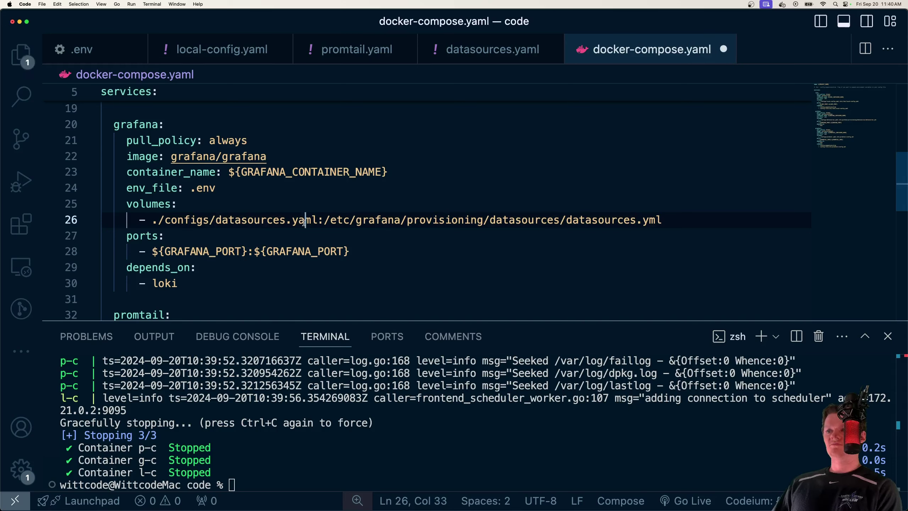
pyautogui.click(464, 220)
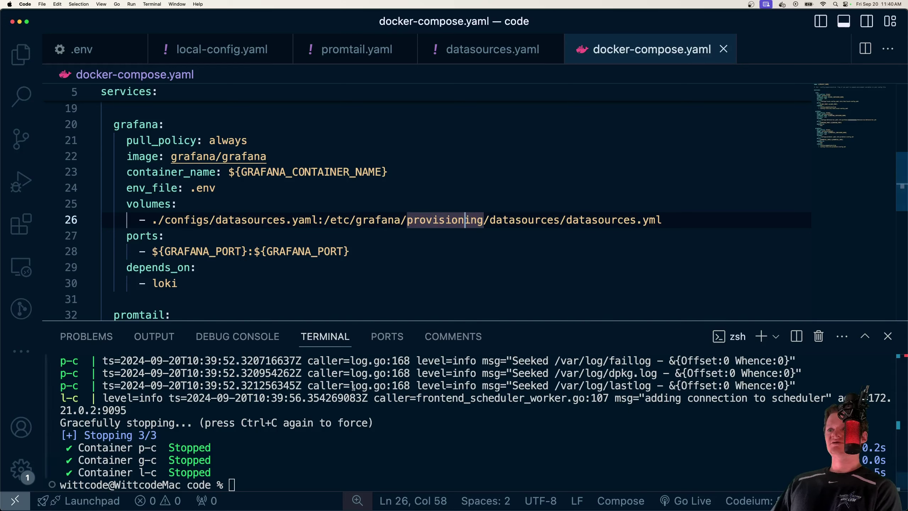
# - Recreate the stack by running docker compose down, then docker compose up
pyautogui.hotkey('ctrl', '`')
pyautogui.write('docker compose up')
pyautogui.press('BackSpace')
pyautogui.press('BackSpace')
pyautogui.write('down')
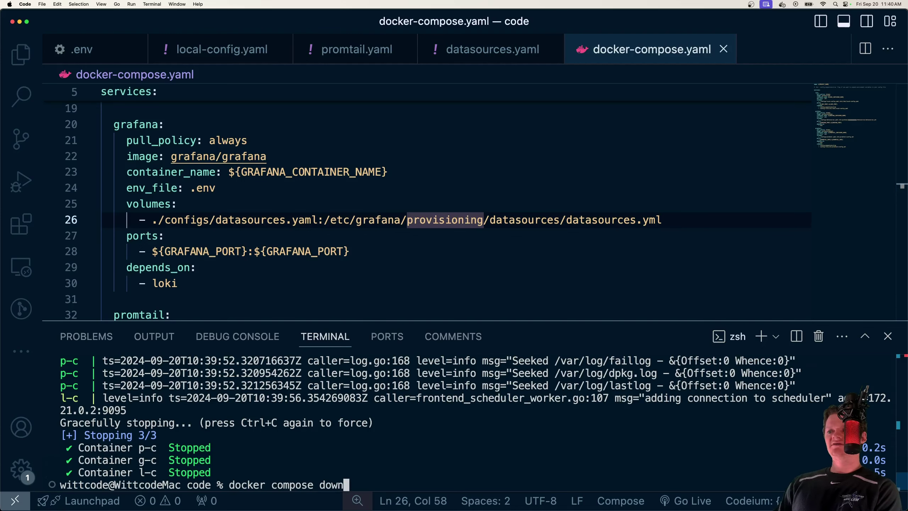
pyautogui.press('Return')
pyautogui.press('Up')
pyautogui.press('BackSpace')
pyautogui.press('BackSpace')
pyautogui.press('BackSpace')
pyautogui.press('BackSpace')
pyautogui.write('up')
pyautogui.press('Return')
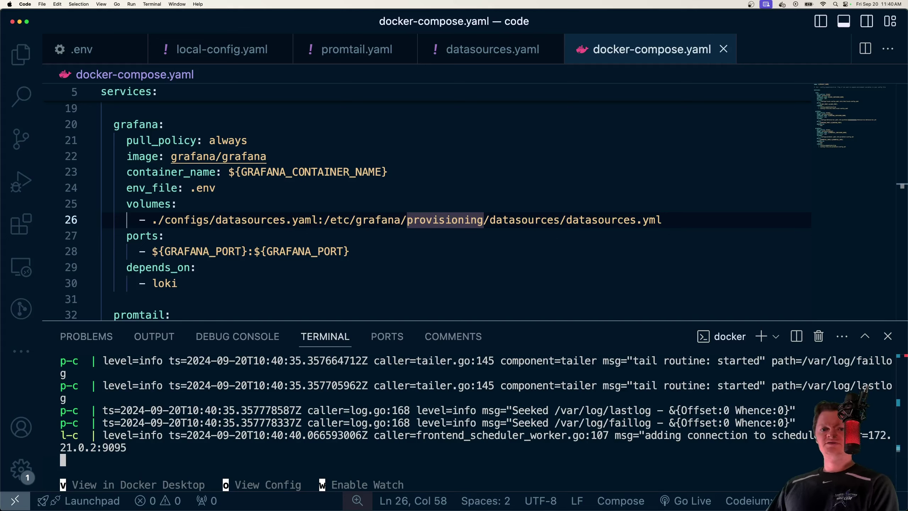
pyautogui.press('v')
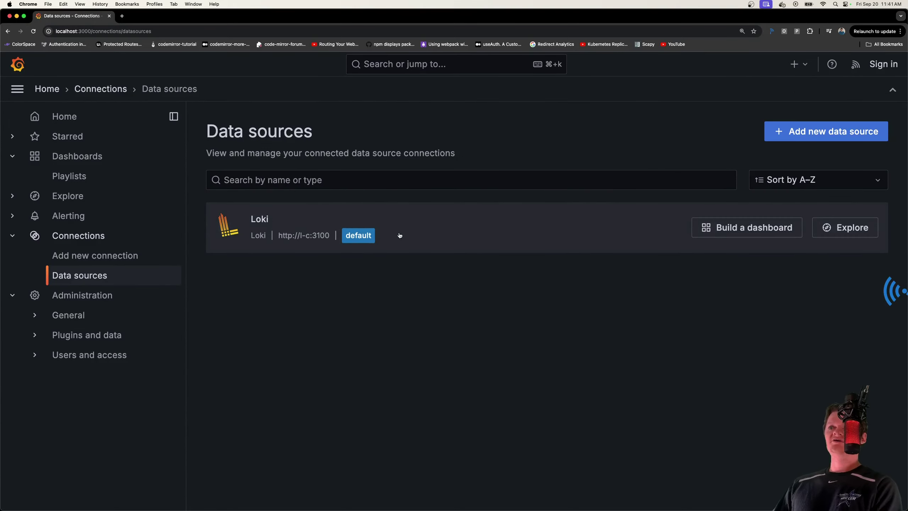
pyautogui.click(311, 219)
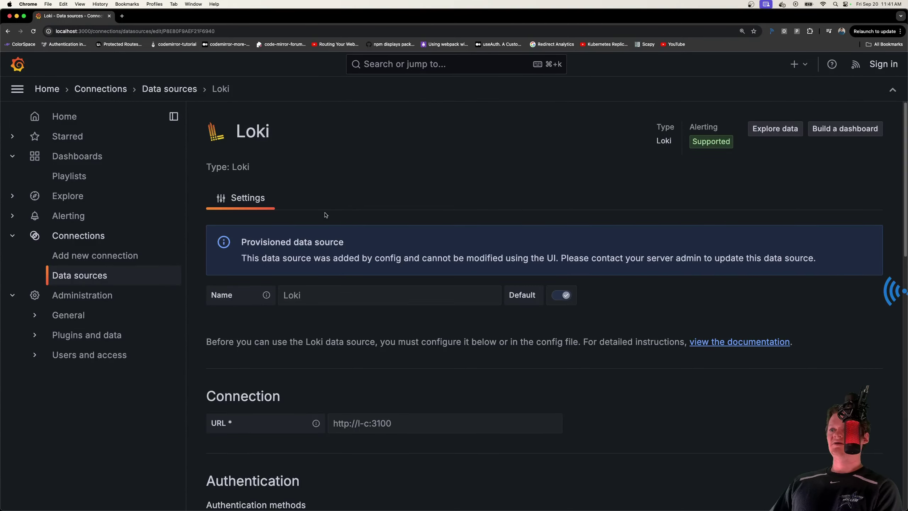
pyautogui.scroll(-20, 325, 215)
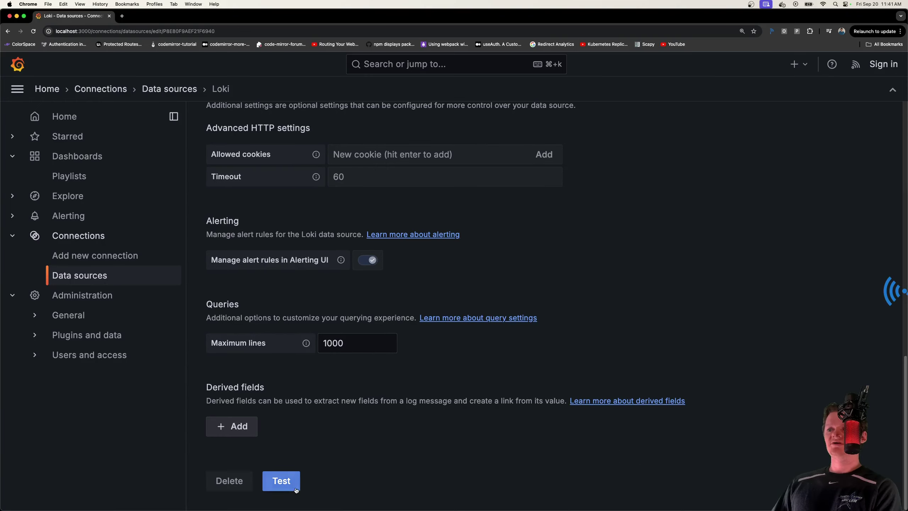
pyautogui.click(281, 481)
pyautogui.scroll(-3, 296, 490)
pyautogui.moveTo(399, 393); pyautogui.dragTo(303, 388)
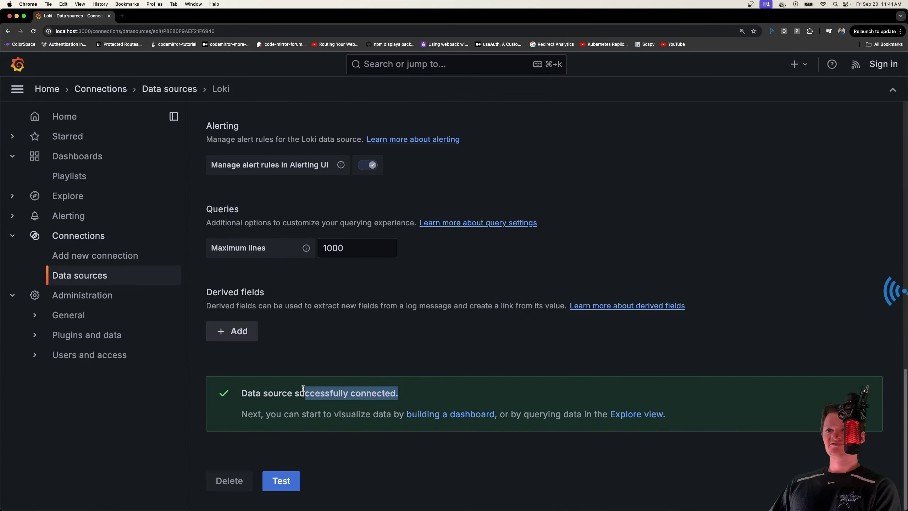
pyautogui.scroll(20, 415, 323)
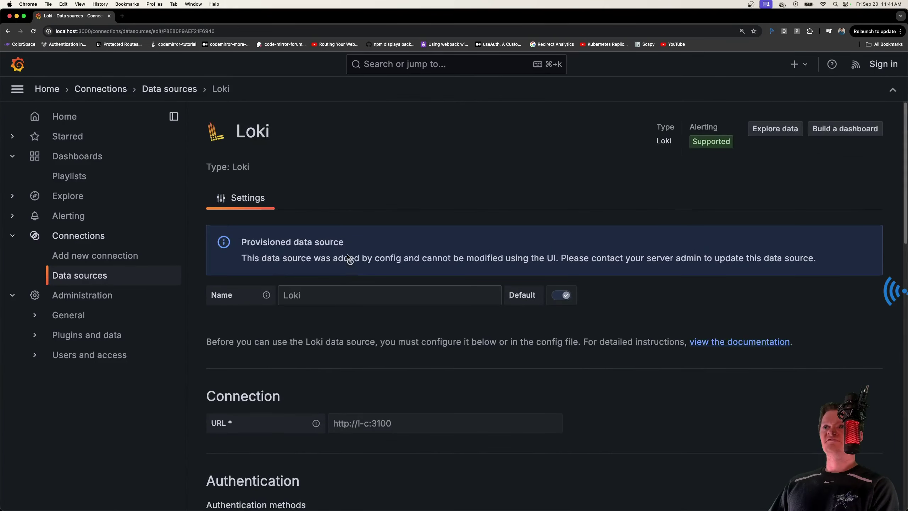
pyautogui.click(171, 89)
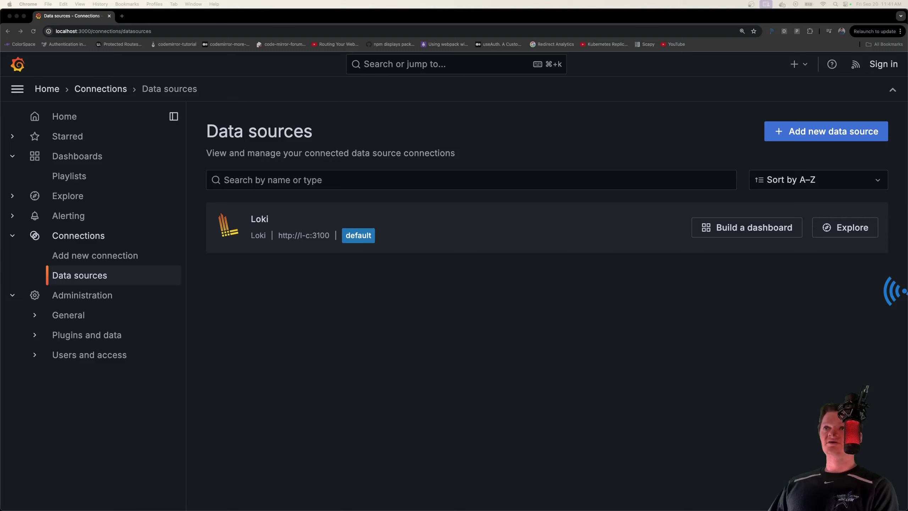
# - Load the Promtail targets page at localhost:9080/targets in a new browser tab
pyautogui.click(122, 16)
pyautogui.write('localhost:9080/targets')
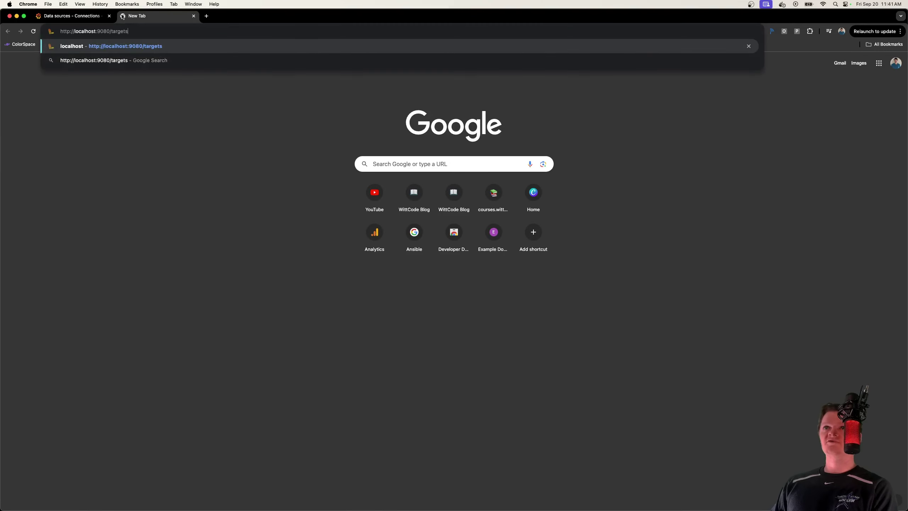
pyautogui.press('Return')
pyautogui.click(85, 31)
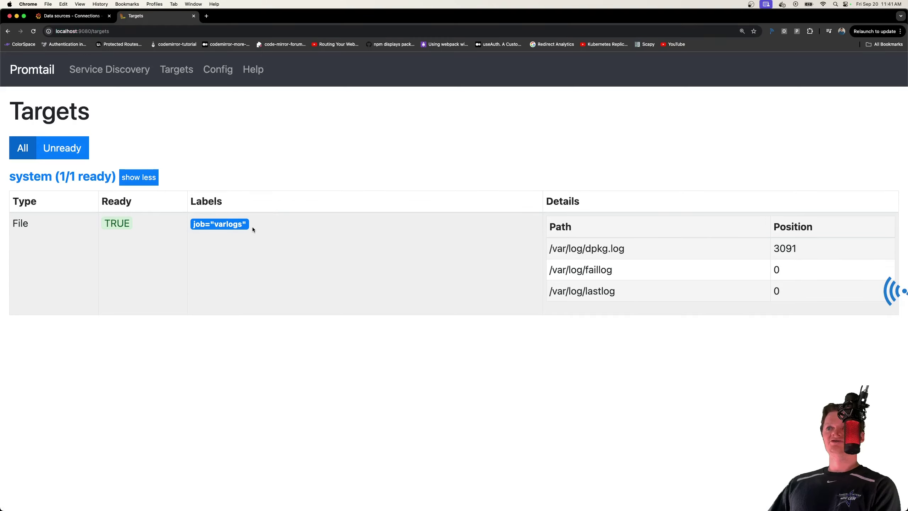
# - Check the varlogs job label and its dpkg.log, faillog and lastlog paths, then return to Grafana
pyautogui.moveTo(252, 227); pyautogui.dragTo(203, 229)
pyautogui.click(215, 242)
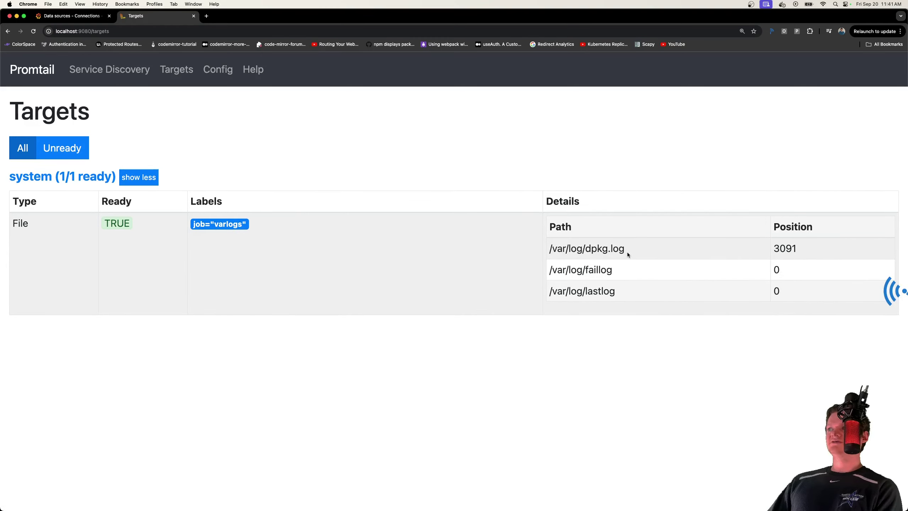
pyautogui.moveTo(626, 252); pyautogui.dragTo(553, 251)
pyautogui.click(727, 237)
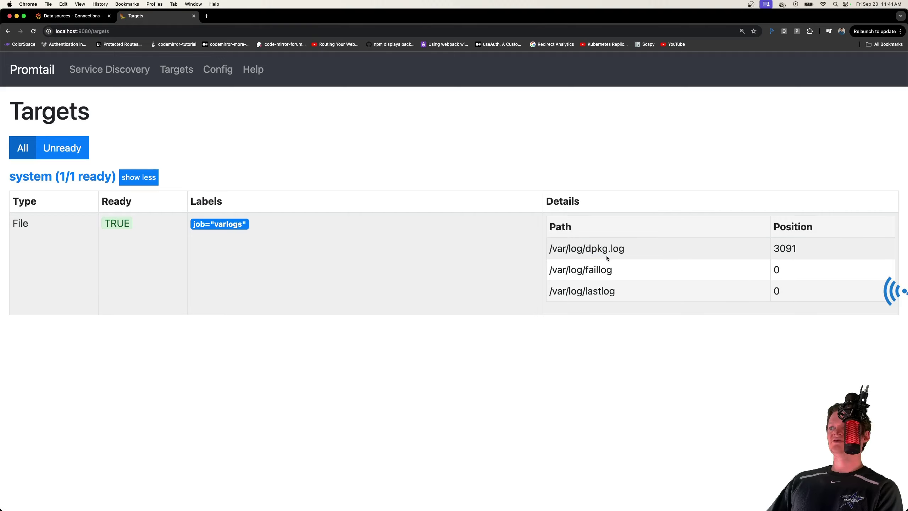
pyautogui.moveTo(613, 270); pyautogui.dragTo(583, 270)
pyautogui.click(622, 294)
pyautogui.moveTo(622, 295); pyautogui.dragTo(582, 292)
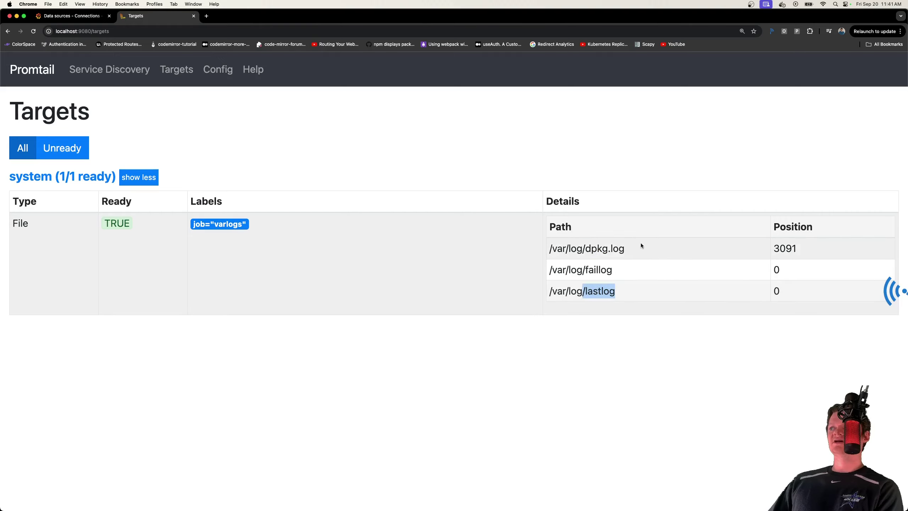
pyautogui.moveTo(627, 248); pyautogui.dragTo(587, 249)
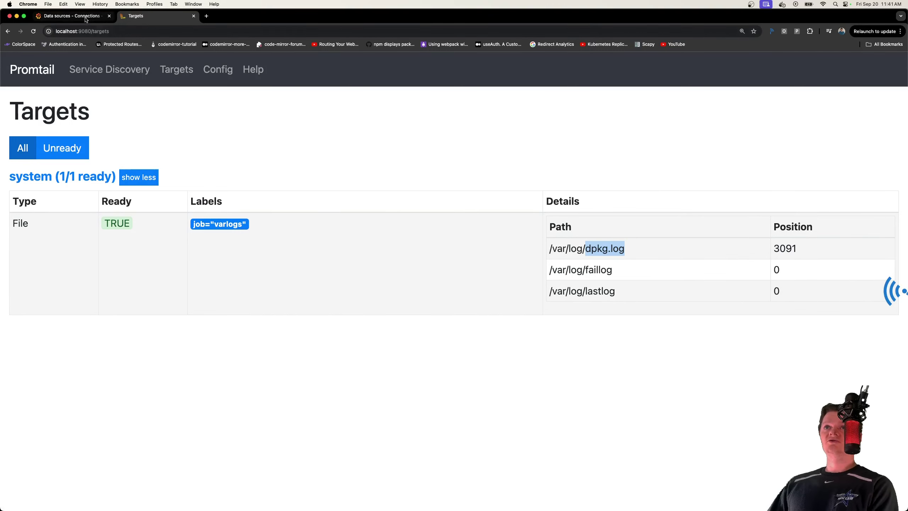
pyautogui.click(70, 15)
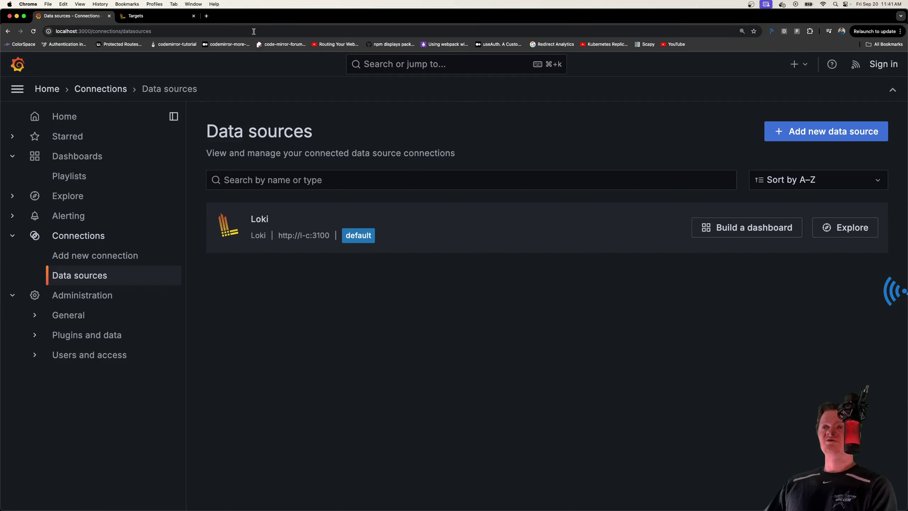
# - In a new terminal, open bash in p-c via docker exec and write 'hi how are you' to /var/log/access.log
pyautogui.click(352, 500)
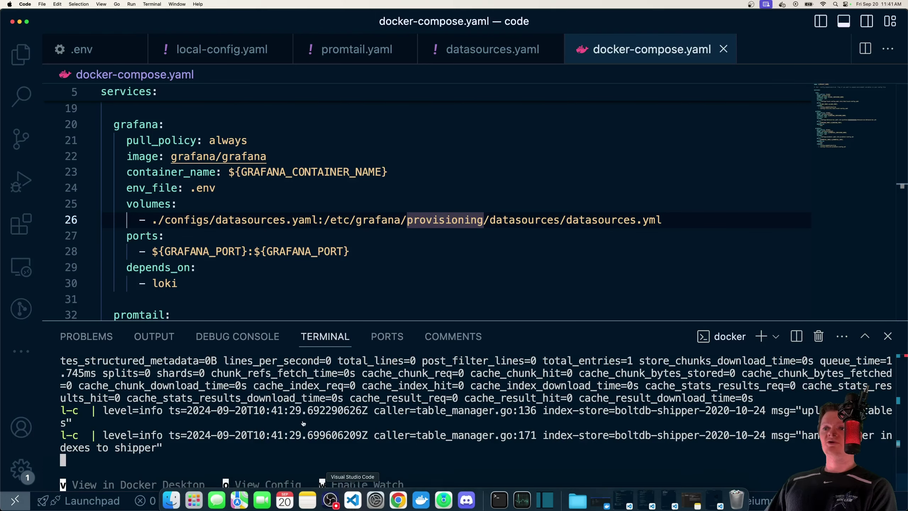
pyautogui.hotkey('ctrl', 'shift', '`')
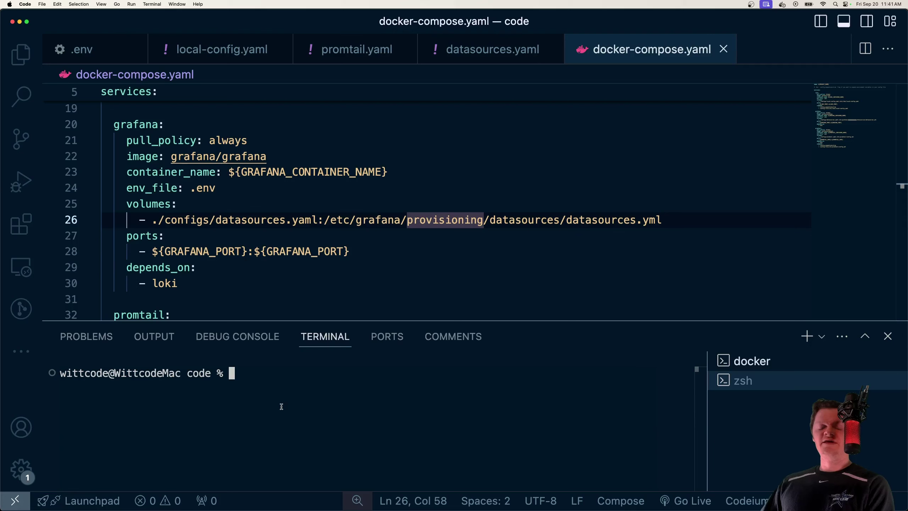
pyautogui.write('docker ')
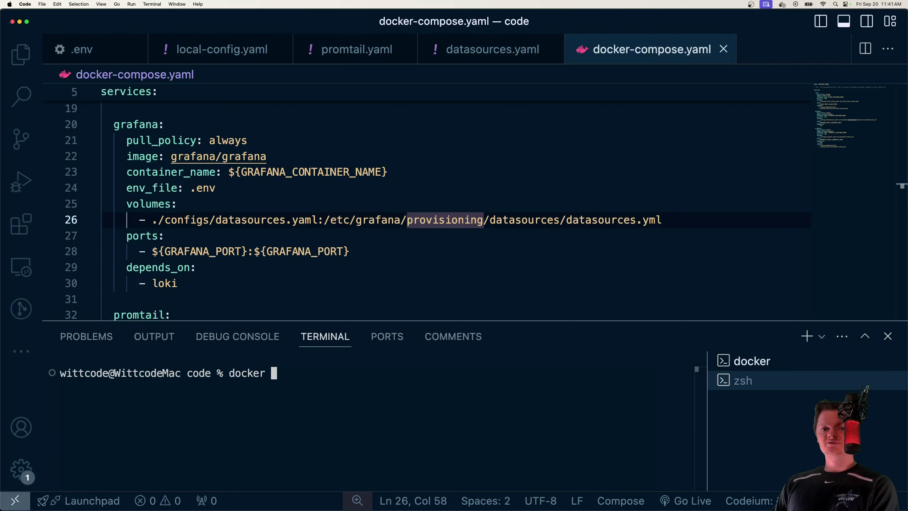
pyautogui.write('exec -it p-c bash')
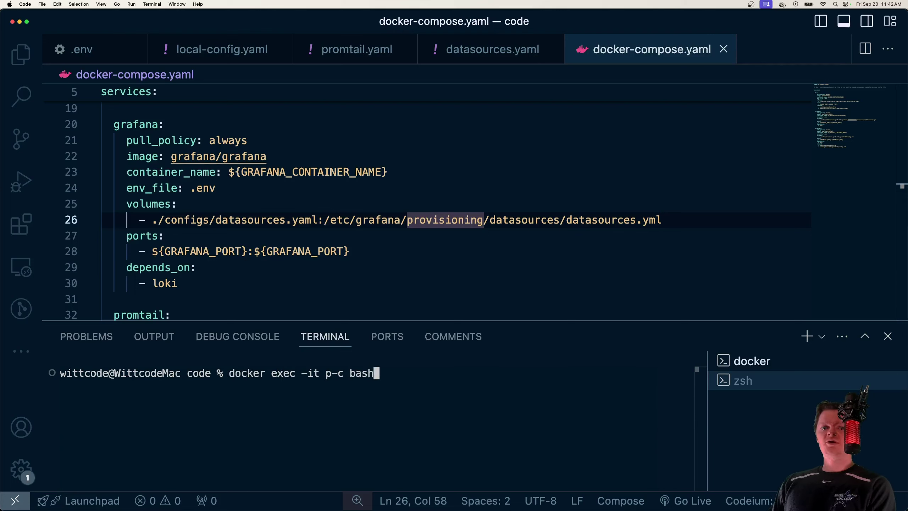
pyautogui.press('Return')
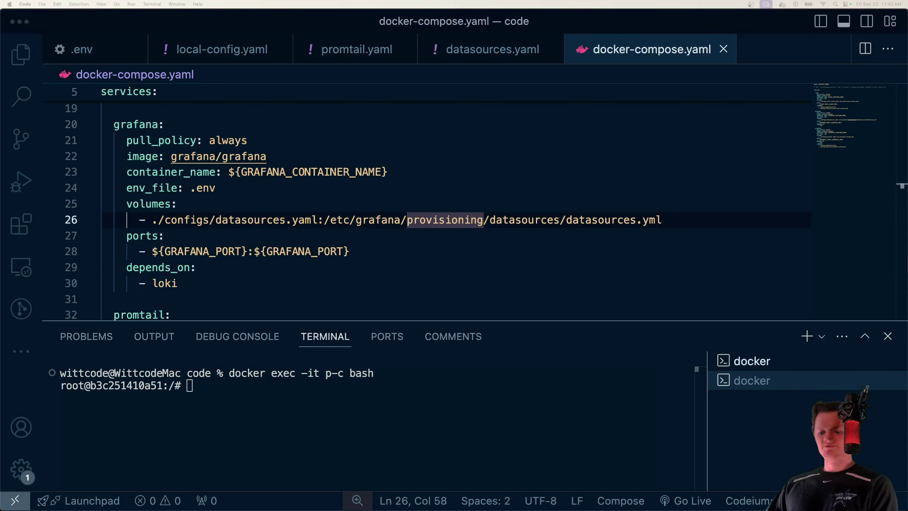
pyautogui.press('Return')
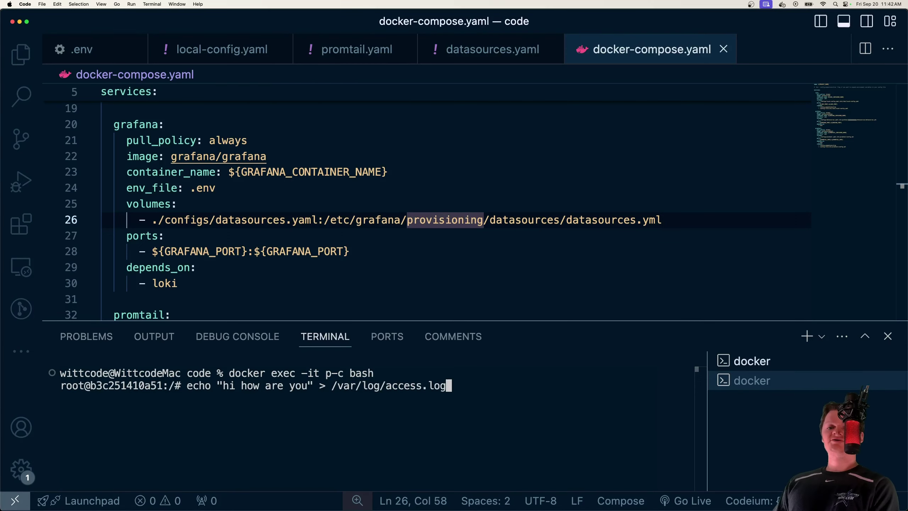
pyautogui.press('Return')
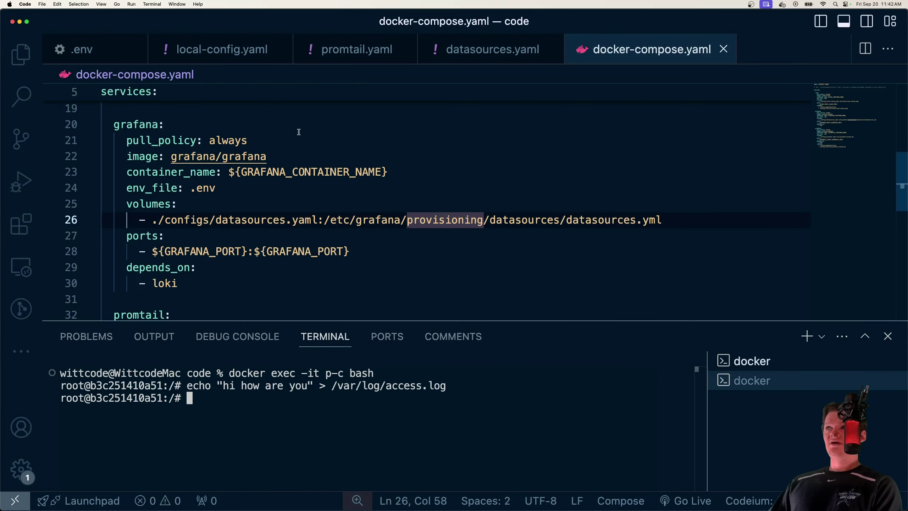
# - Reload Promtail's Targets page, confirm /var/log/access.log at position 15, then return to Grafana's Data sources
pyautogui.press('super+Tab')
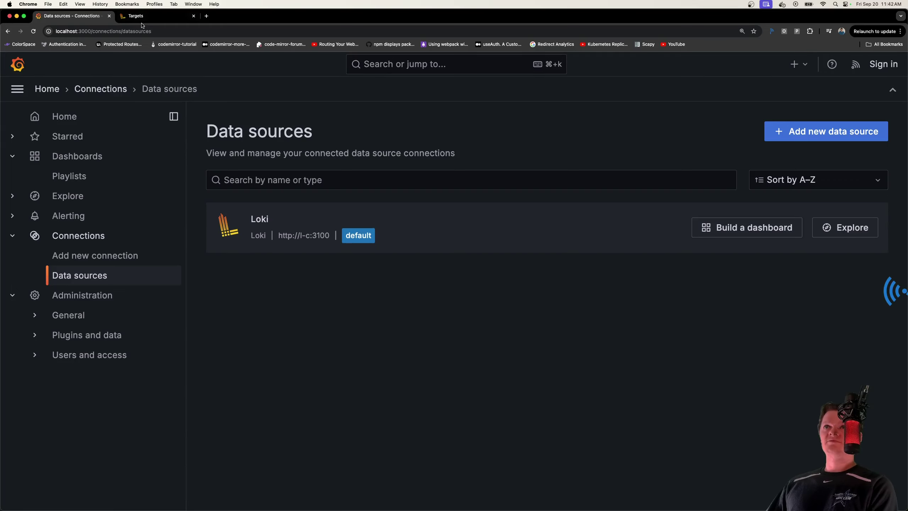
pyautogui.click(143, 17)
pyautogui.click(33, 31)
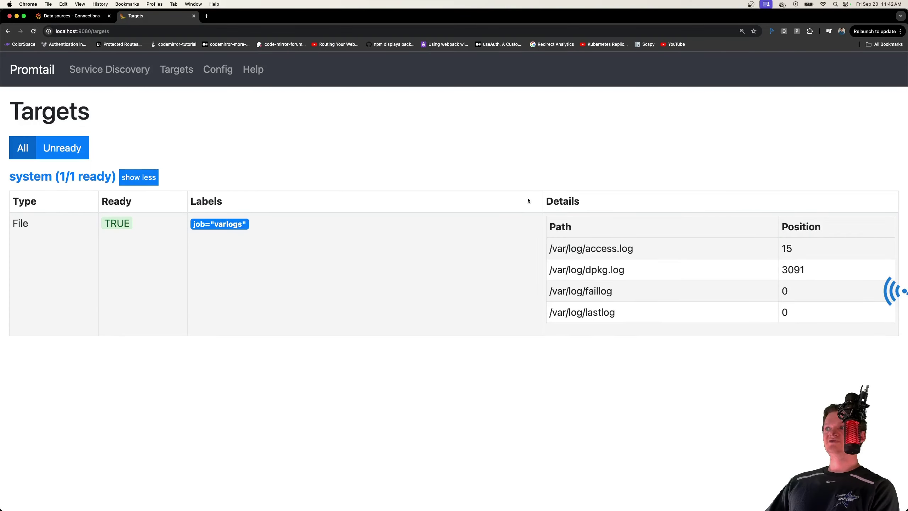
pyautogui.moveTo(633, 252); pyautogui.dragTo(547, 250)
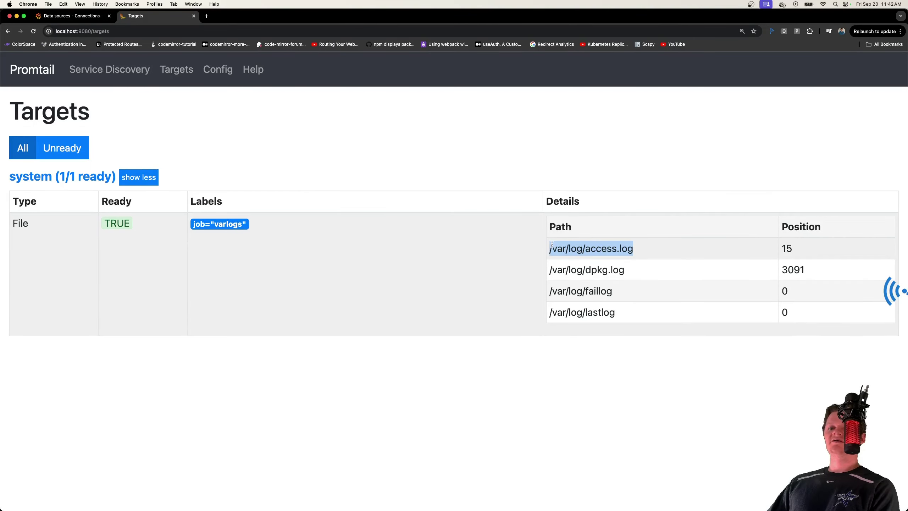
pyautogui.moveTo(793, 249); pyautogui.dragTo(751, 248)
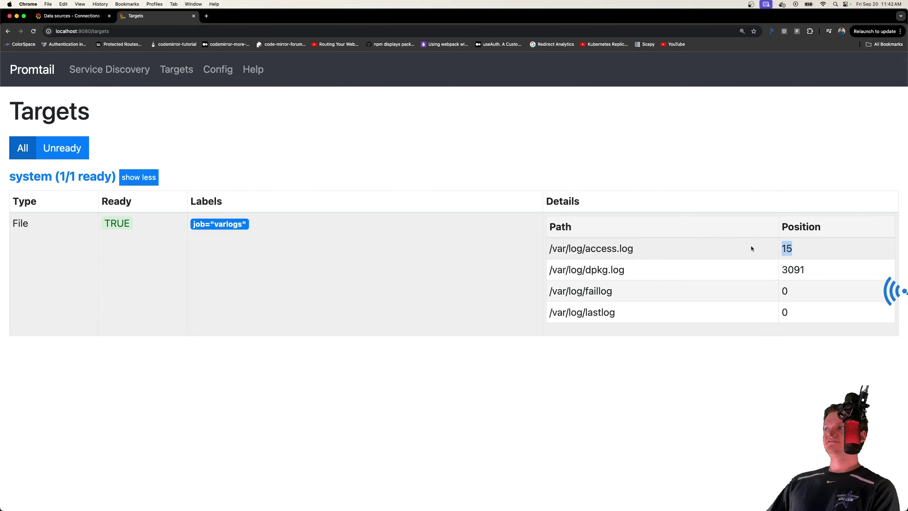
pyautogui.click(749, 240)
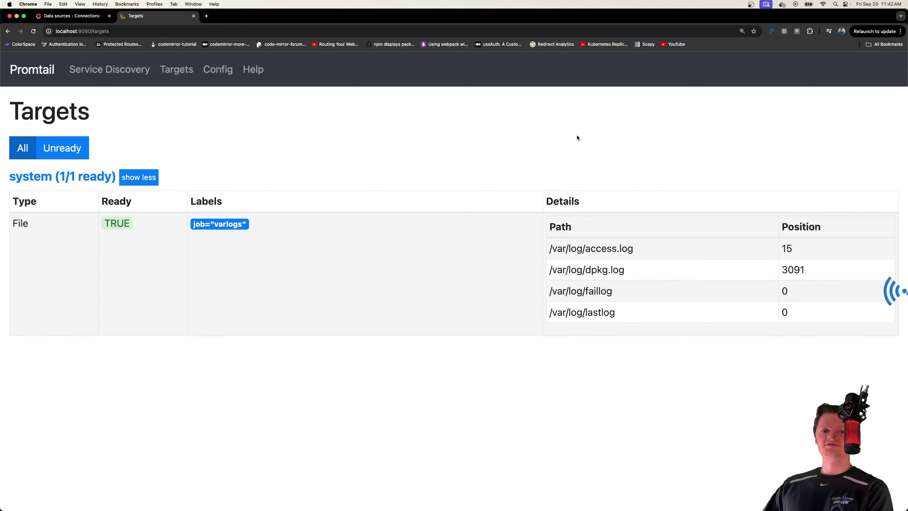
pyautogui.click(72, 16)
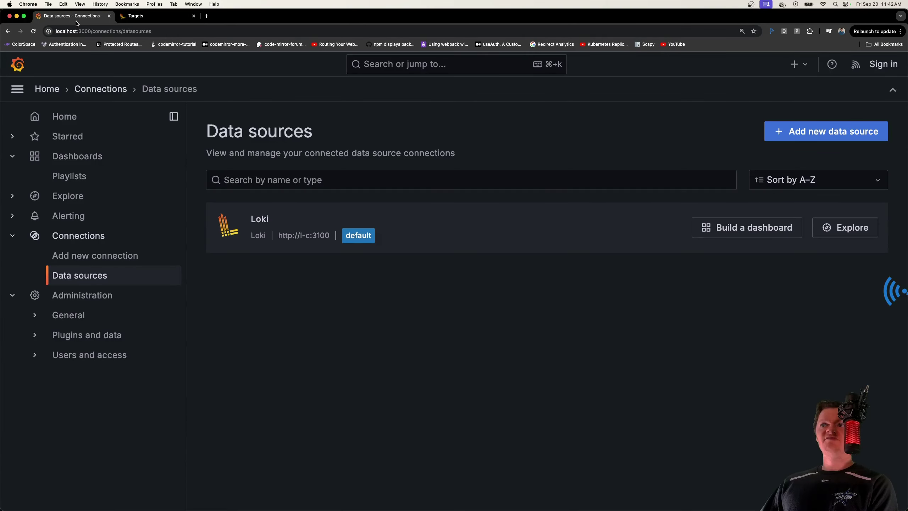
# - In Explore, query Loki with filename = /var/log/access.log and view its single log line
pyautogui.click(834, 228)
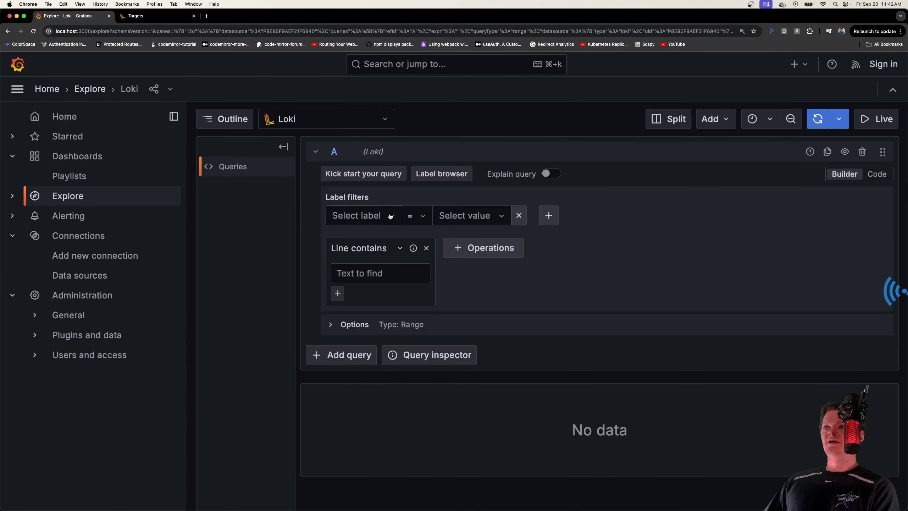
pyautogui.click(391, 216)
pyautogui.click(358, 236)
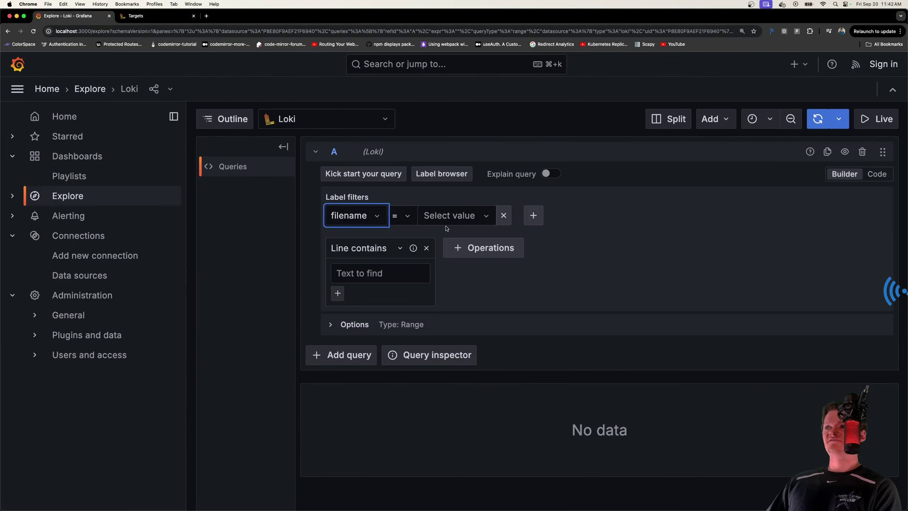
pyautogui.click(465, 216)
pyautogui.click(466, 236)
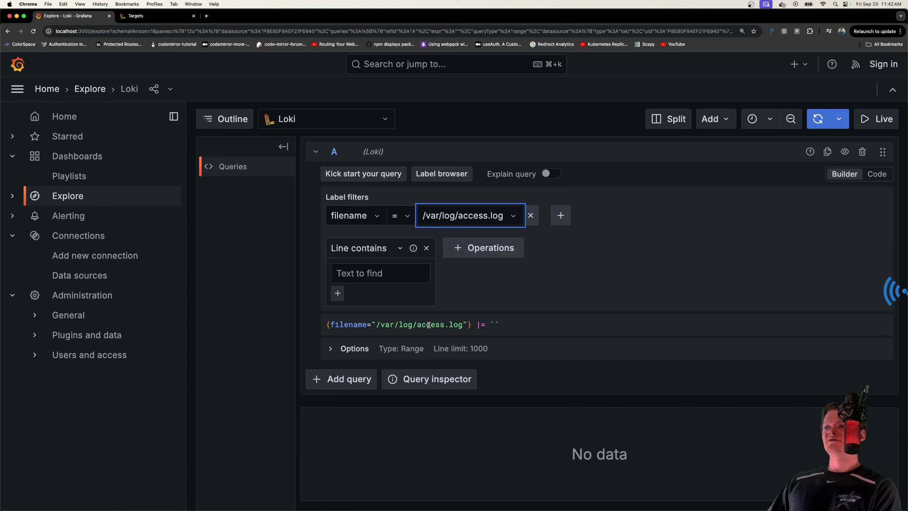
pyautogui.click(814, 122)
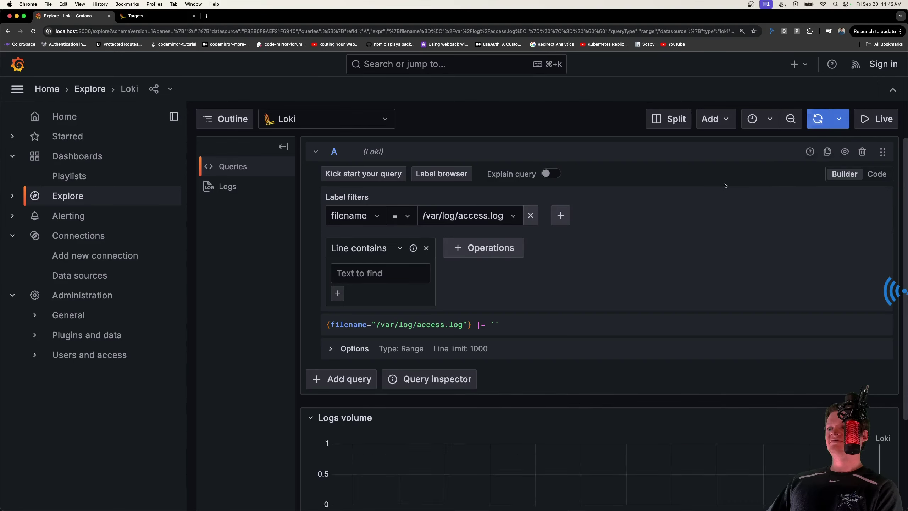
pyautogui.scroll(-5, 501, 429)
pyautogui.moveTo(497, 475); pyautogui.dragTo(318, 473)
pyautogui.scroll(5, 459, 311)
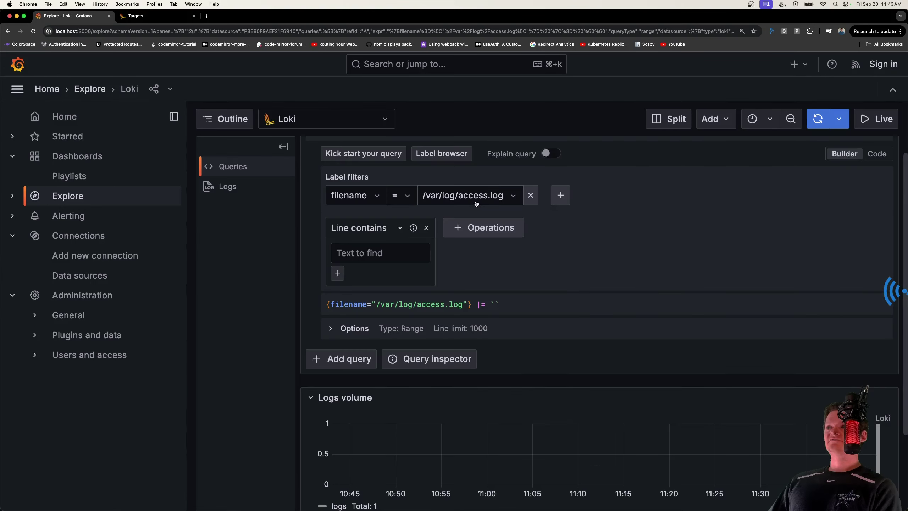
# - Switch the filename filter to /var/log/dpkg.log and rerun to show its 44 log lines
pyautogui.click(484, 196)
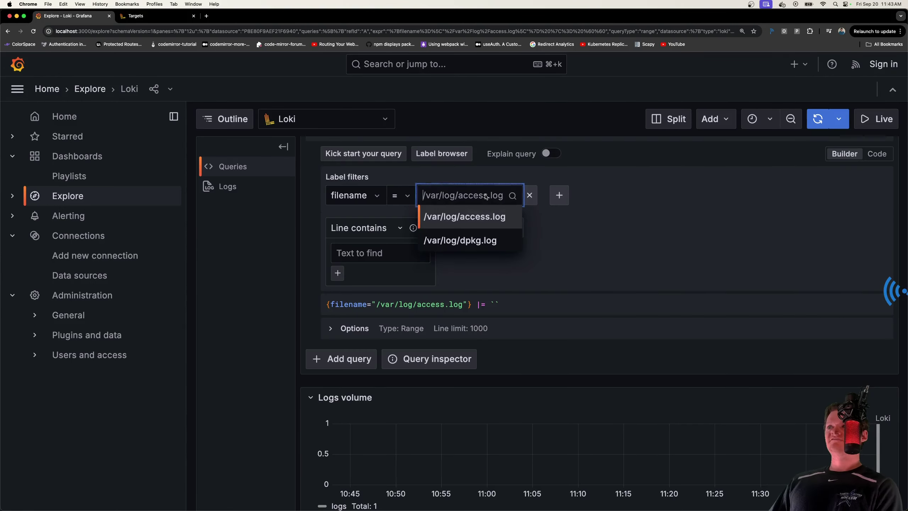
pyautogui.click(467, 241)
pyautogui.click(818, 119)
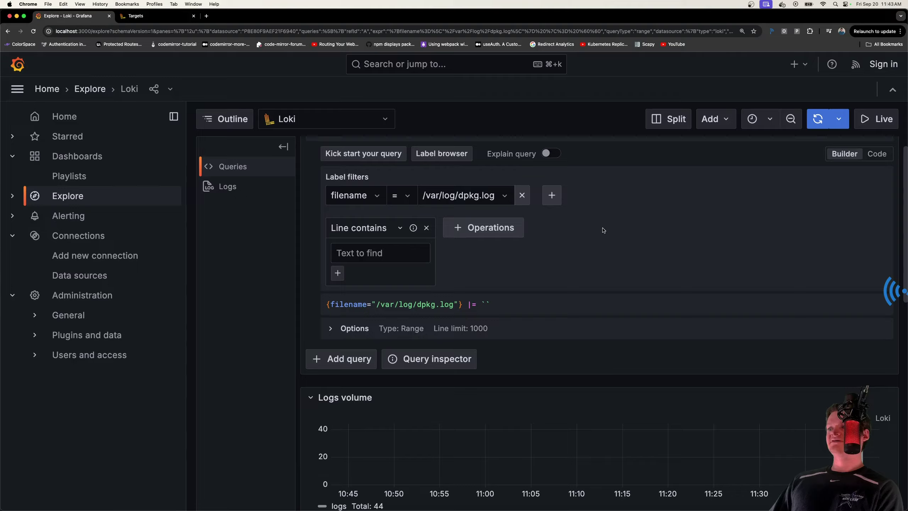
pyautogui.scroll(-10, 536, 228)
pyautogui.moveTo(444, 245); pyautogui.dragTo(508, 375)
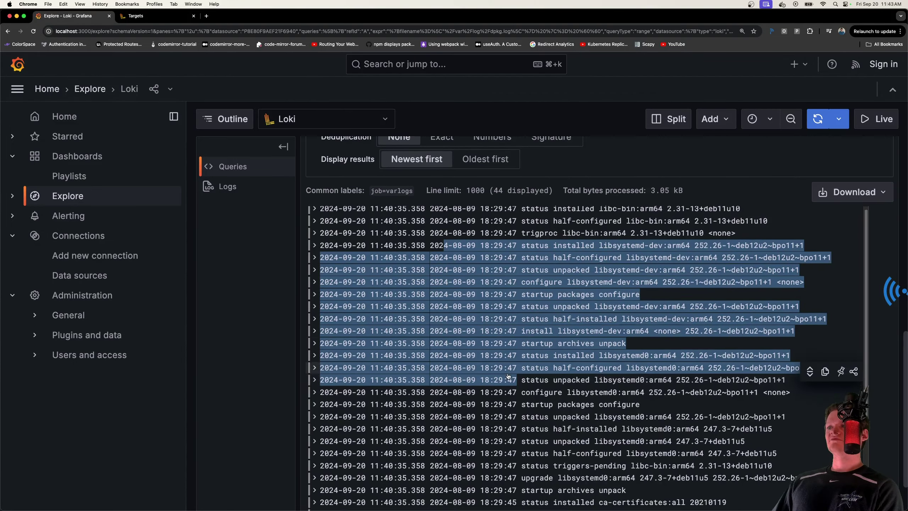
pyautogui.scroll(-5, 508, 375)
pyautogui.scroll(5, 508, 376)
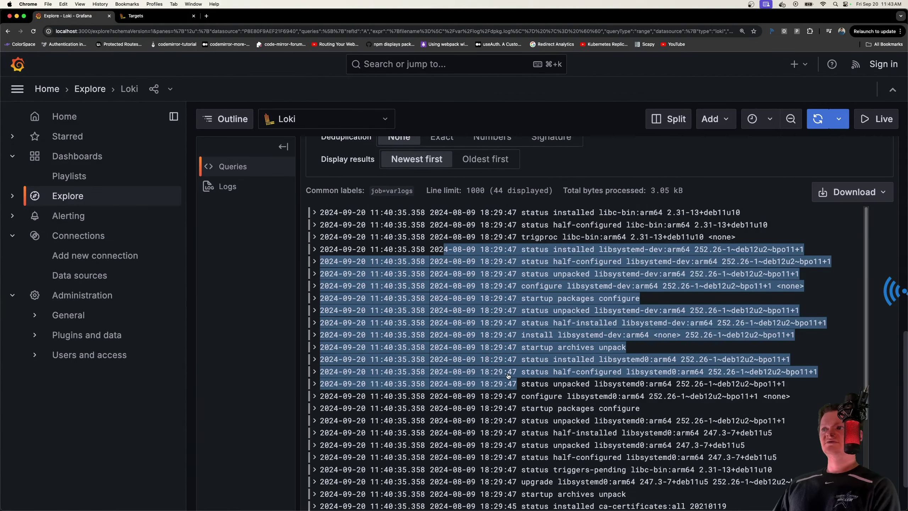
pyautogui.click(507, 375)
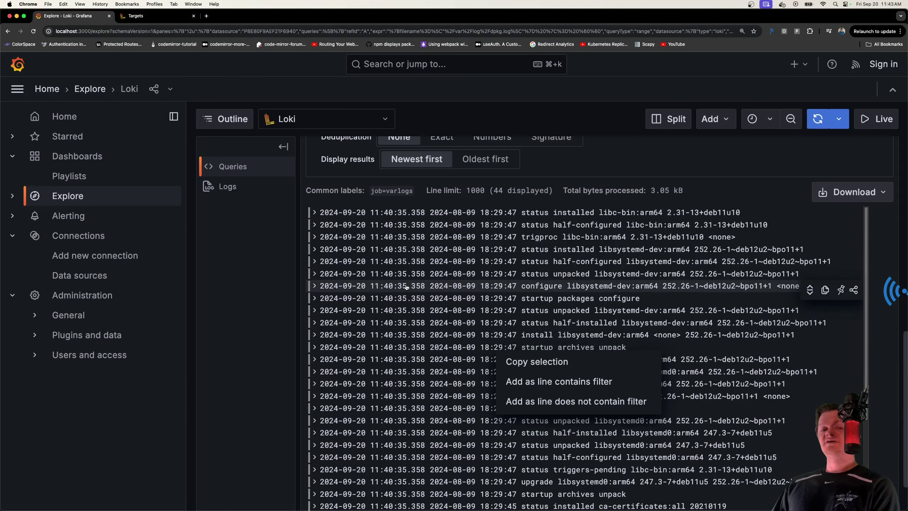
pyautogui.click(496, 87)
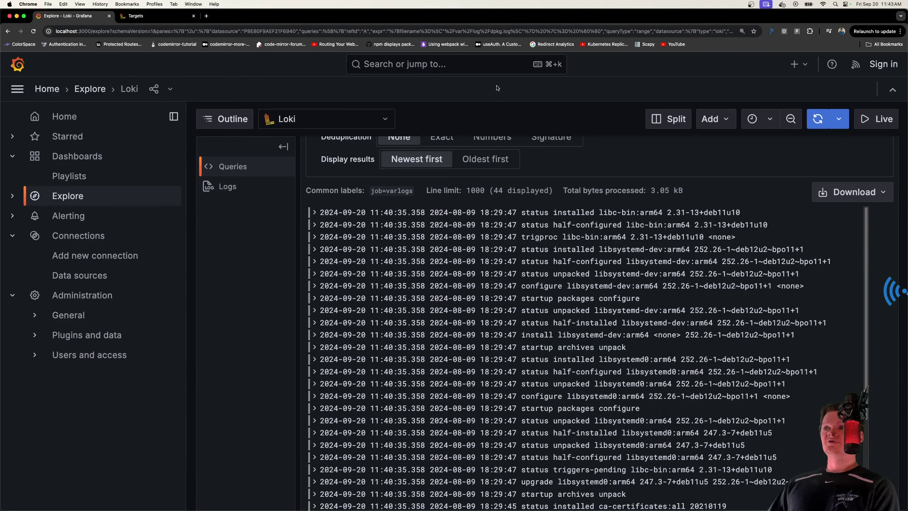